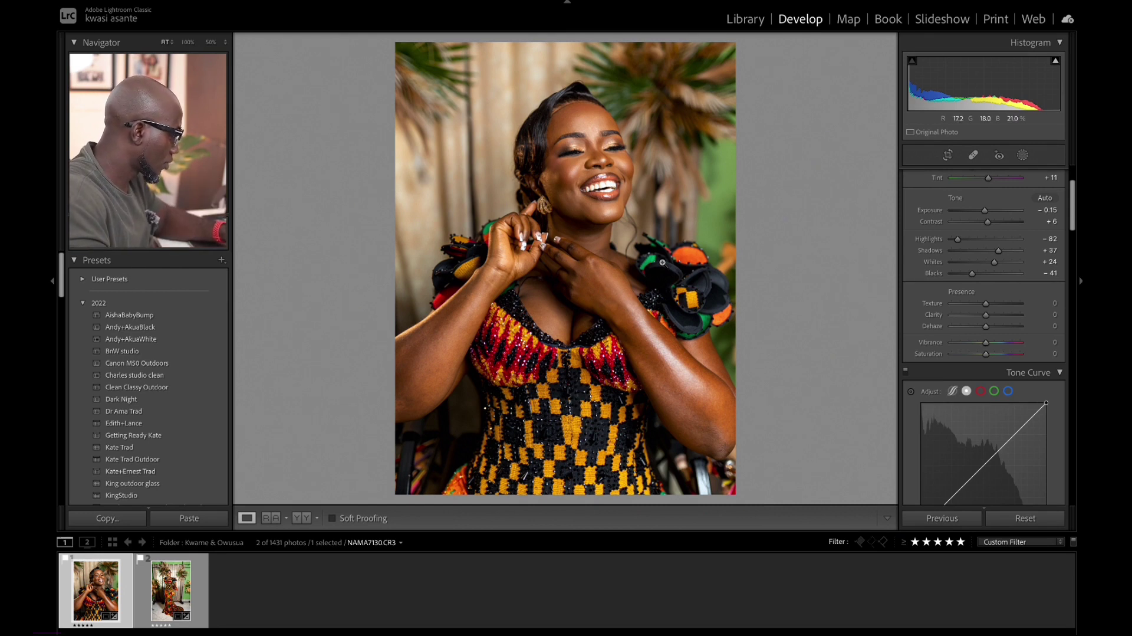
# Step: Examine the woman's face and forehead up close and return to the full photo
pyautogui.click(580, 128)
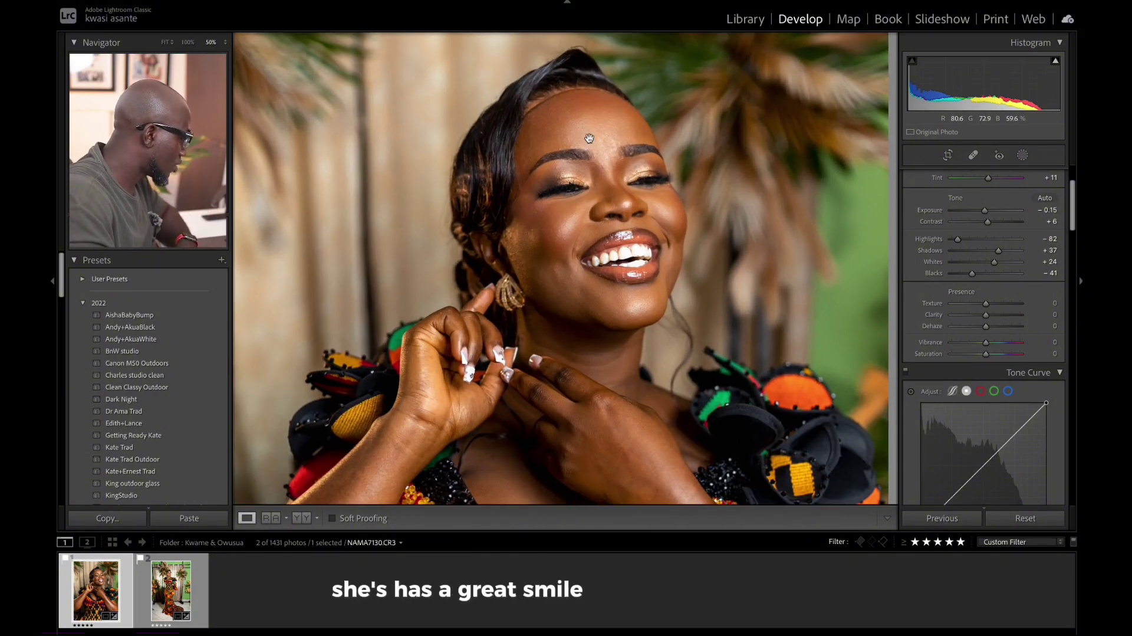
pyautogui.hotkey('ctrl', '-')
pyautogui.hotkey('ctrl', '=')
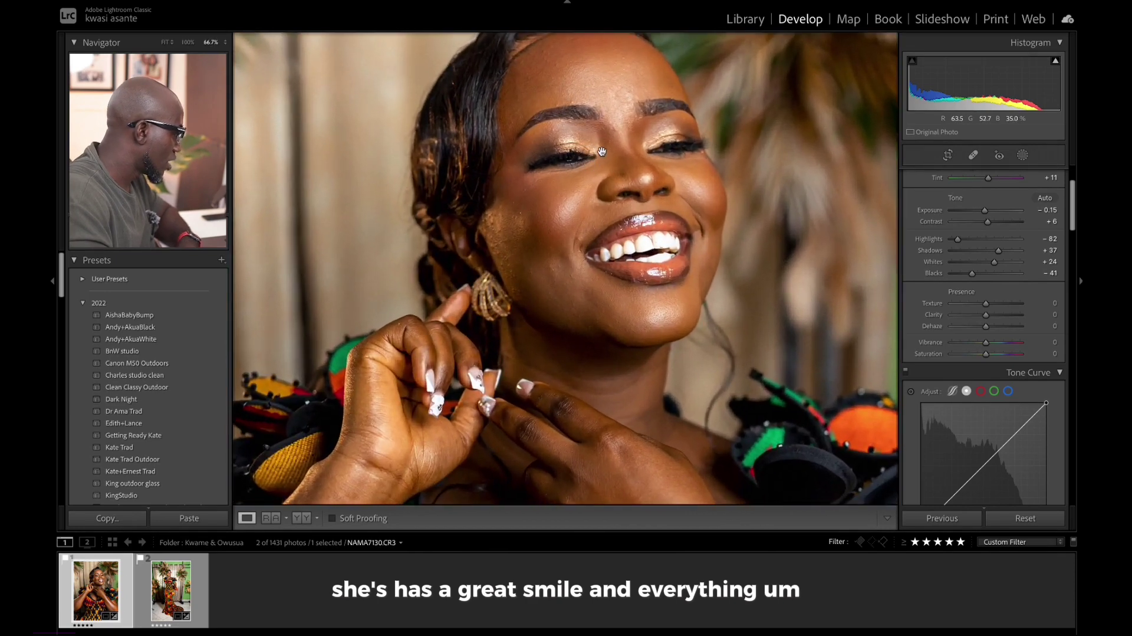
pyautogui.hotkey('ctrl', '=')
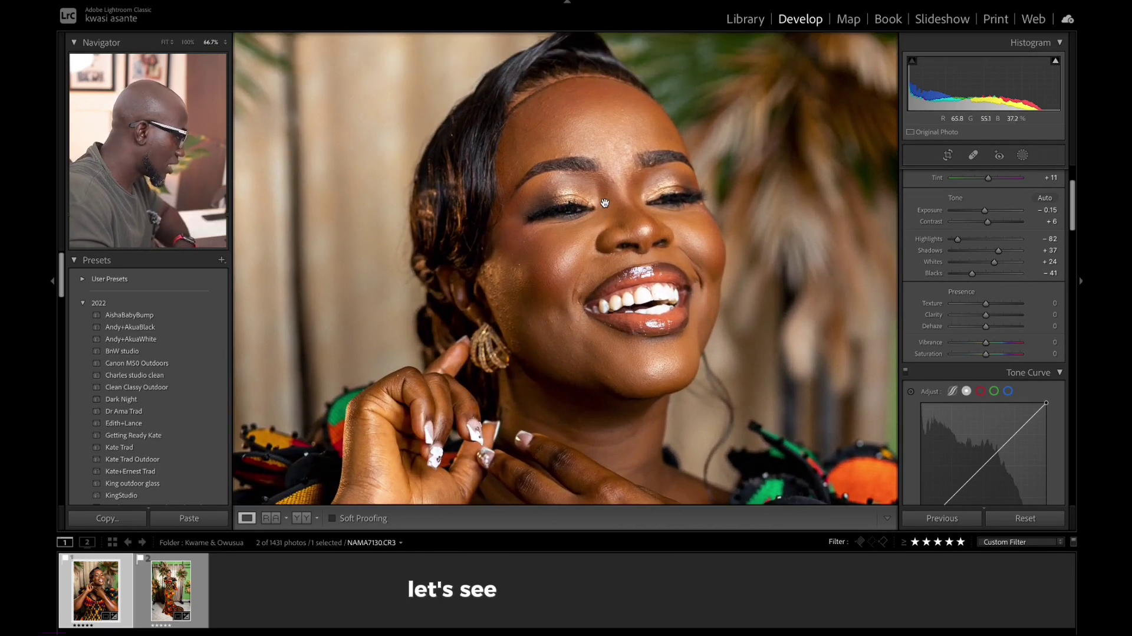
pyautogui.click(607, 204)
pyautogui.click(607, 204)
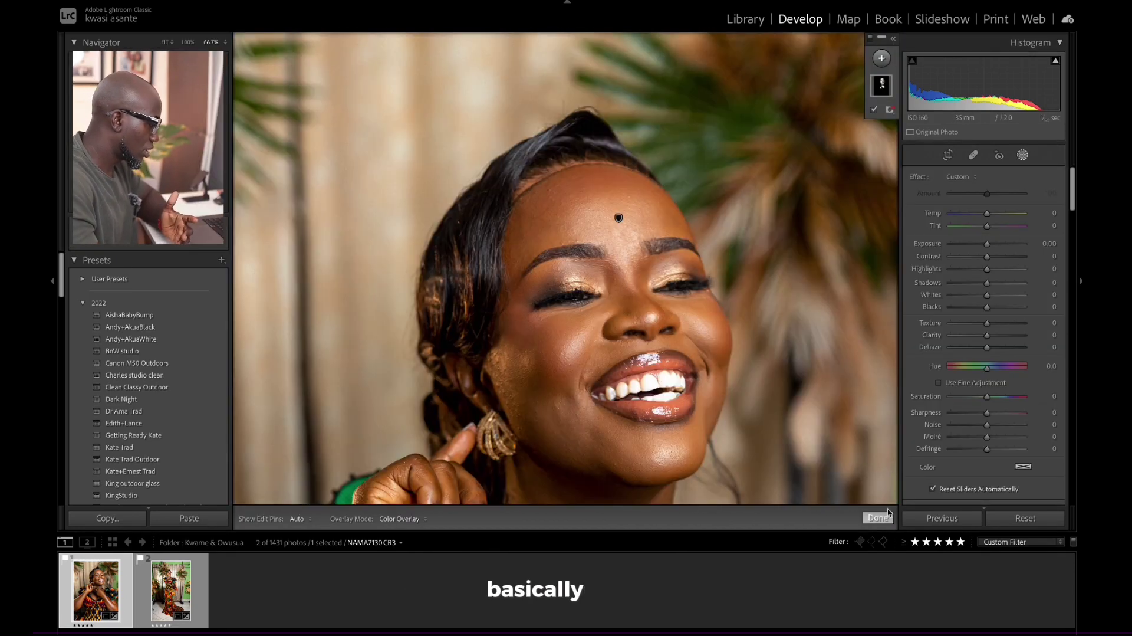
pyautogui.scroll(3, 985, 266)
pyautogui.click(697, 303)
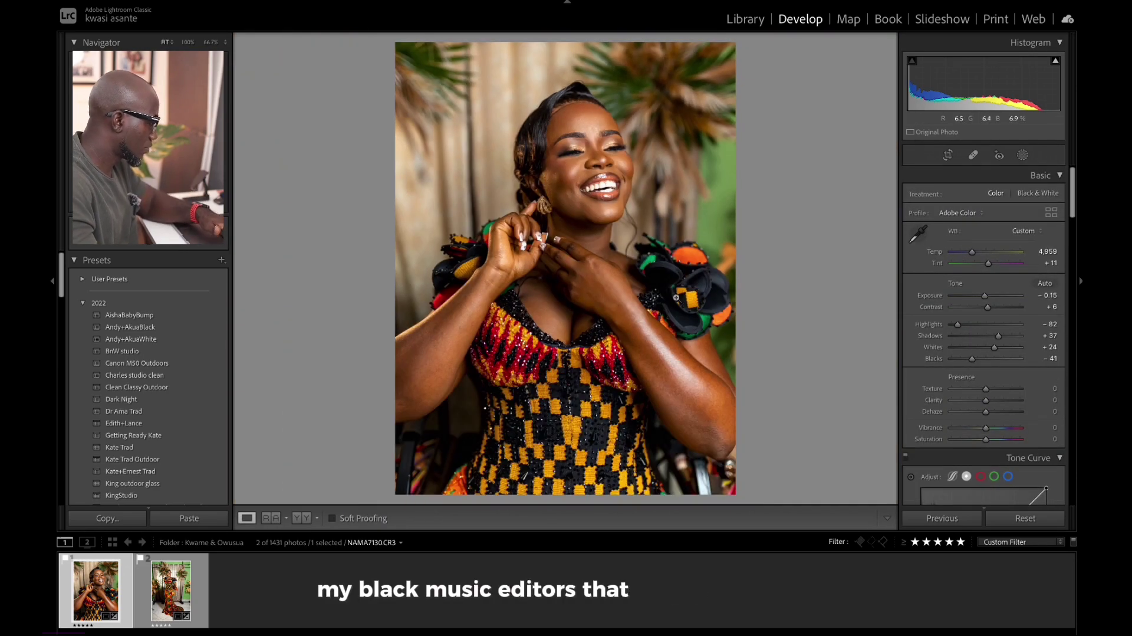
# Step: Compare the unedited and edited versions of the whole portrait
pyautogui.press('\\')
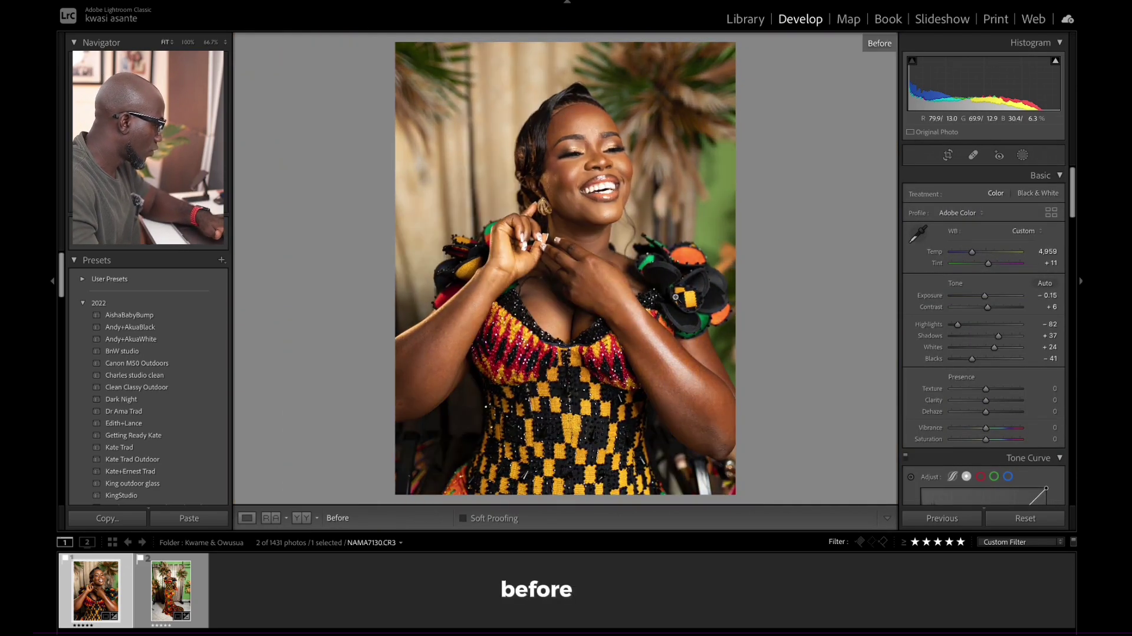
pyautogui.press('\\')
pyautogui.press('\\')
pyautogui.press('\\')
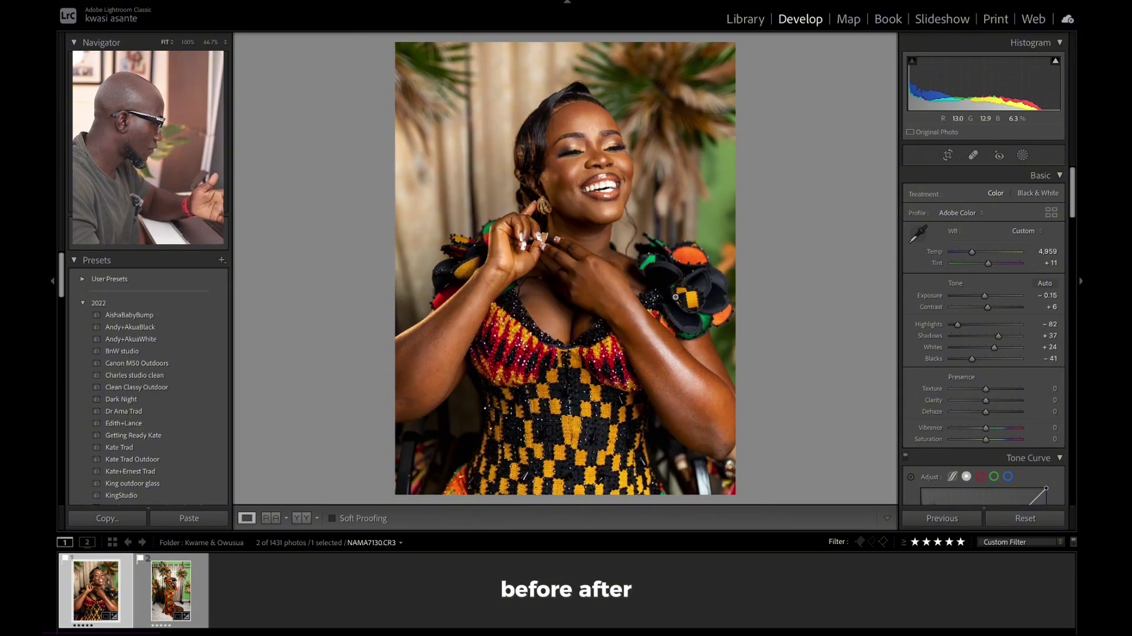
# Step: Clone forehead skin over the line along the left temple and top centre of the hairline with a size 20 Spot Removal brush
pyautogui.click(584, 148)
pyautogui.moveTo(578, 118); pyautogui.dragTo(618, 166)
pyautogui.hotkey('ctrl', '=')
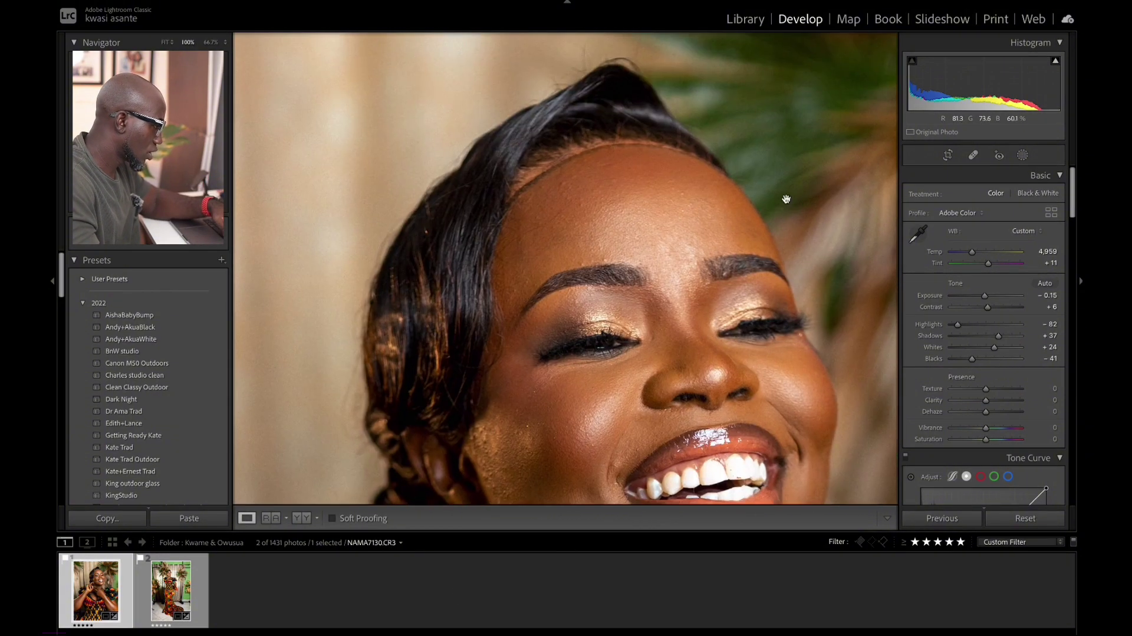
pyautogui.click(1023, 156)
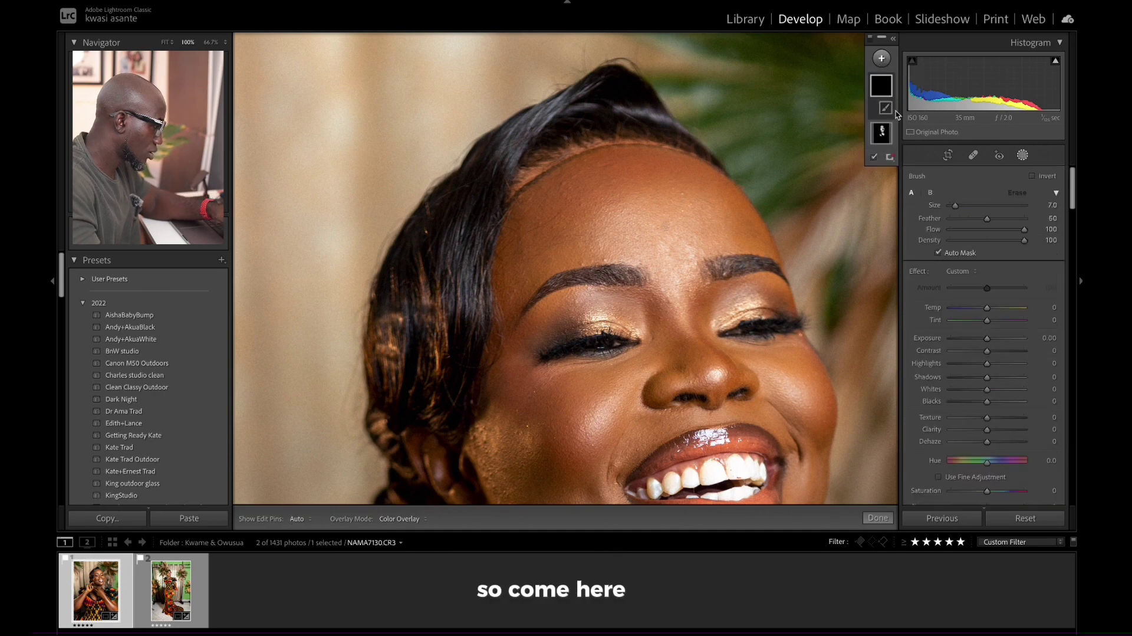
pyautogui.click(973, 156)
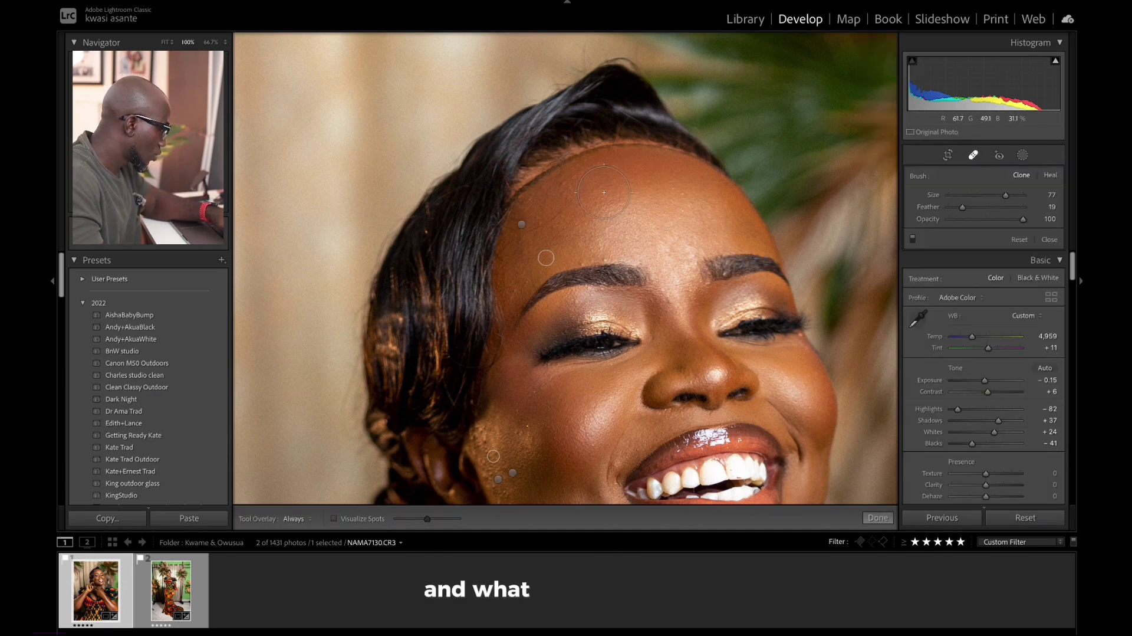
pyautogui.scroll(-5, 584, 159)
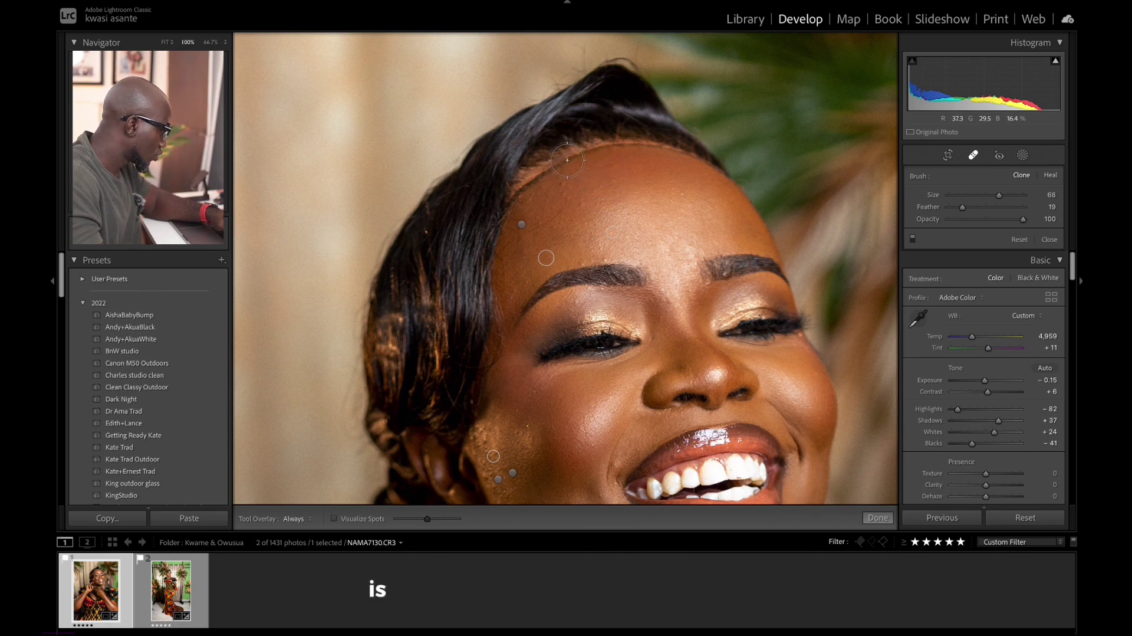
pyautogui.click(539, 176)
pyautogui.moveTo(539, 177); pyautogui.dragTo(508, 206)
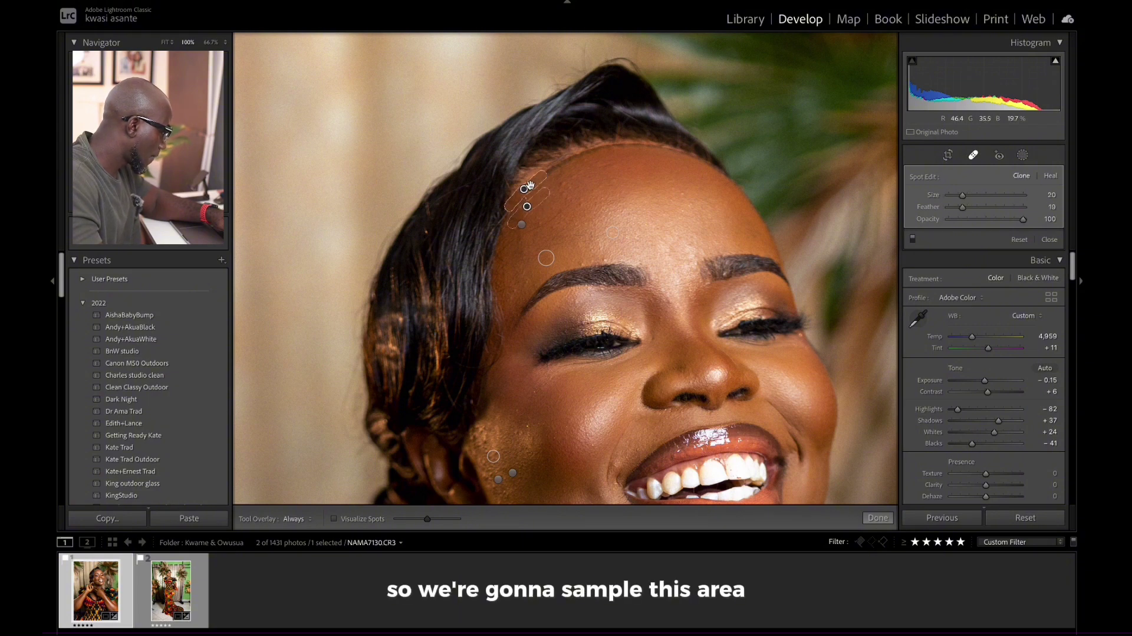
pyautogui.moveTo(529, 206); pyautogui.dragTo(536, 200)
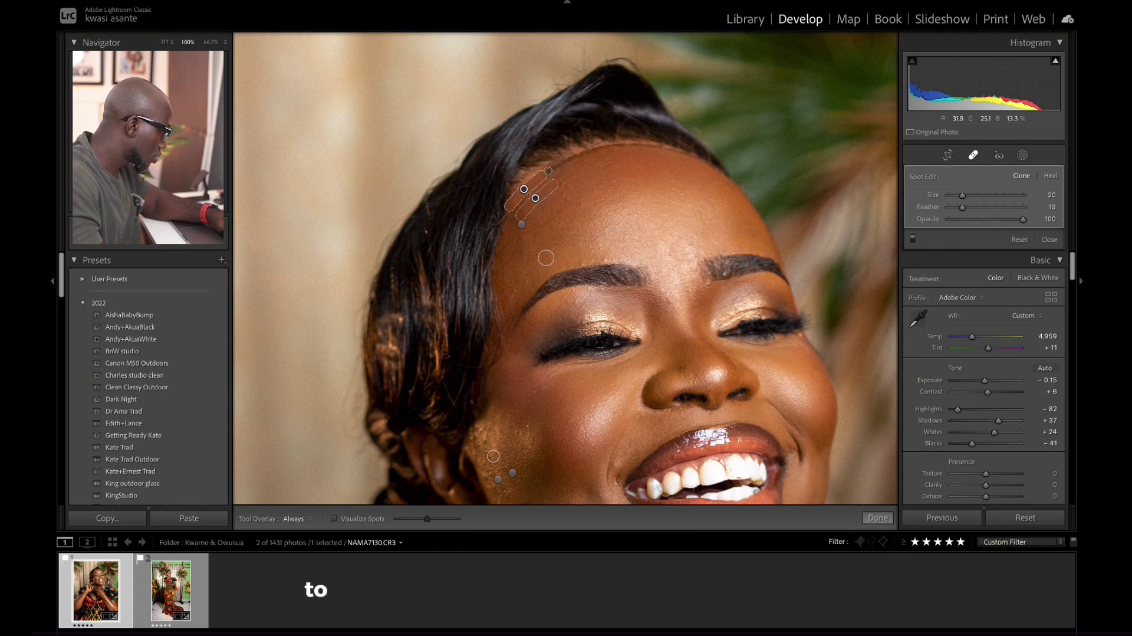
pyautogui.moveTo(546, 169); pyautogui.dragTo(626, 144)
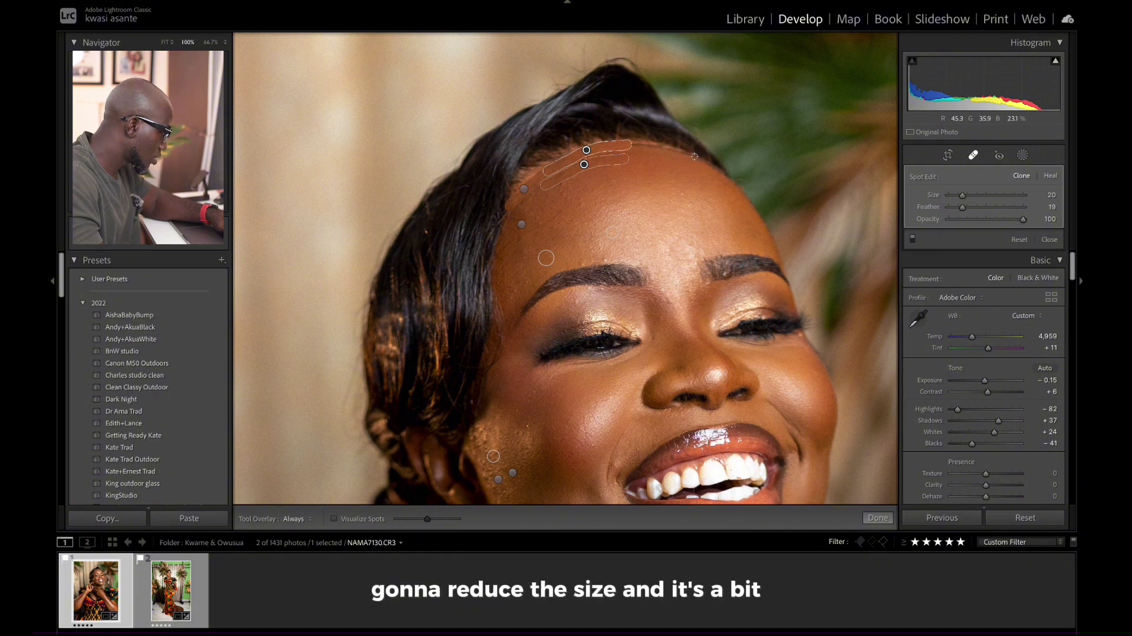
# Step: Clone forehead skin over the right part of the hairline at size 11, reposition the sampled area, and finish spot removal
pyautogui.moveTo(696, 155); pyautogui.dragTo(631, 145)
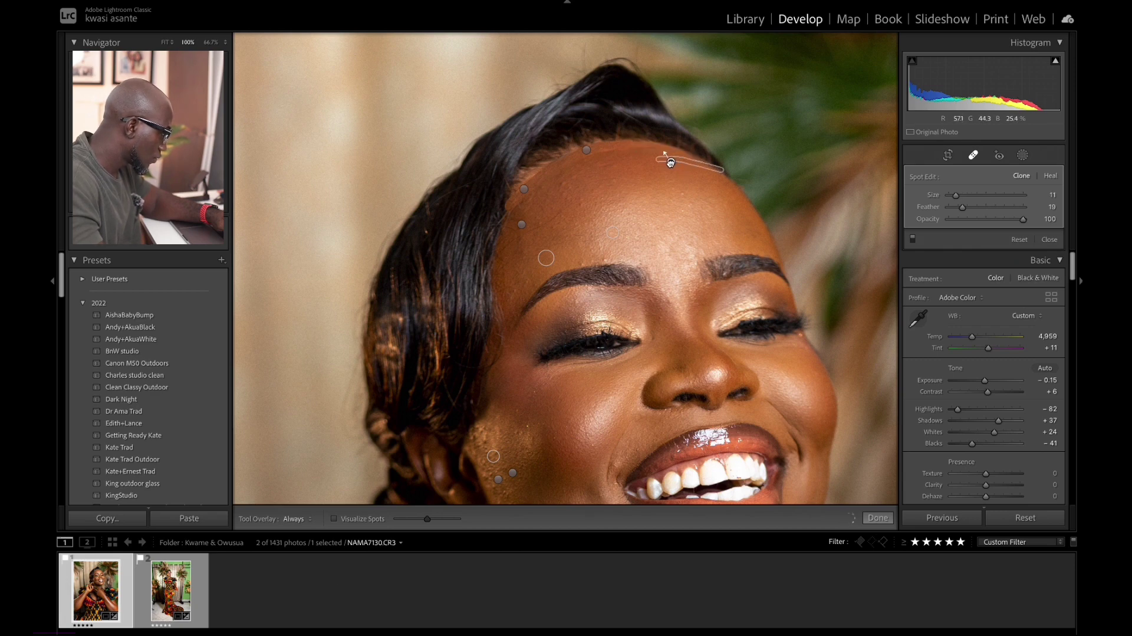
pyautogui.moveTo(675, 163); pyautogui.dragTo(673, 160)
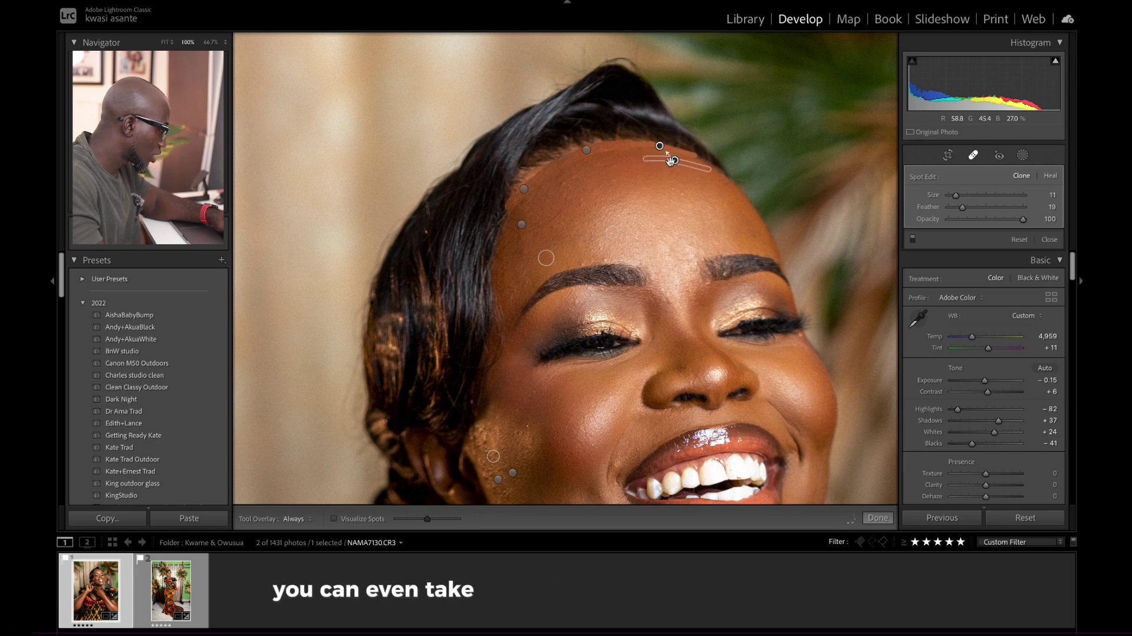
pyautogui.moveTo(674, 160); pyautogui.dragTo(662, 137)
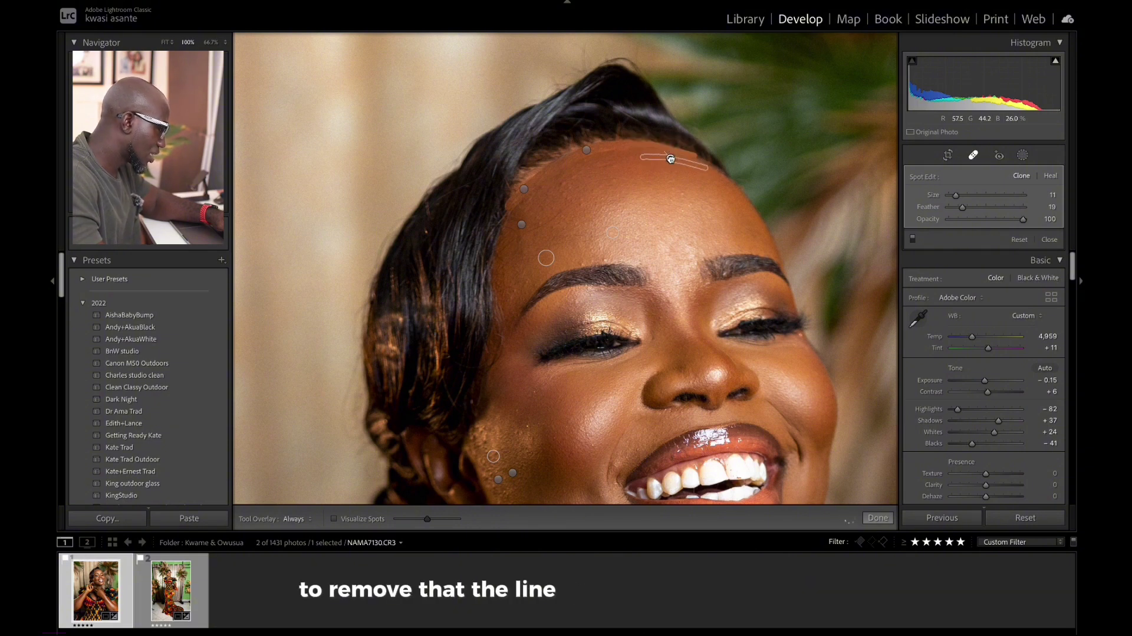
pyautogui.moveTo(667, 140); pyautogui.dragTo(670, 158)
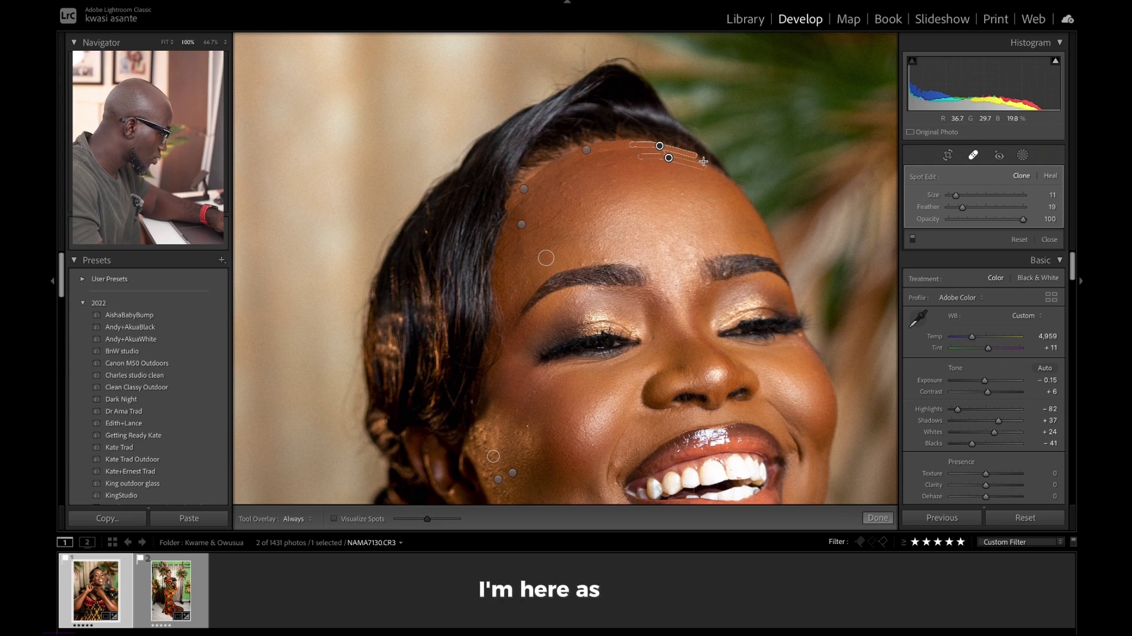
pyautogui.moveTo(712, 163); pyautogui.dragTo(696, 158)
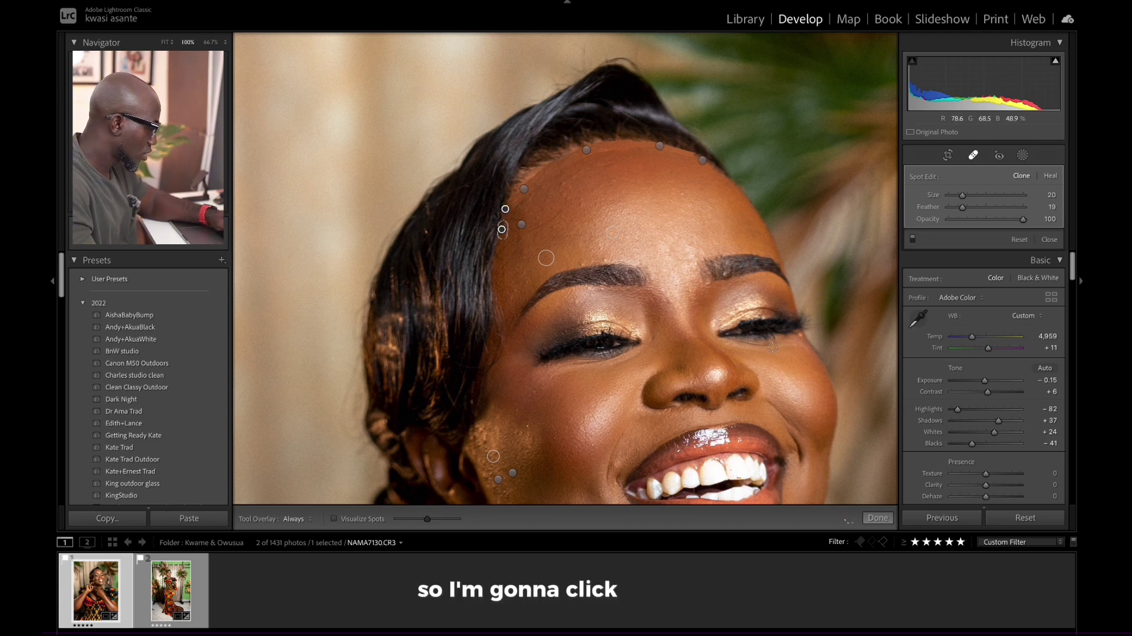
pyautogui.click(878, 518)
# Step: Compare the portrait before and after editing, both as a whole and close up on the retouched hairline
pyautogui.click(693, 290)
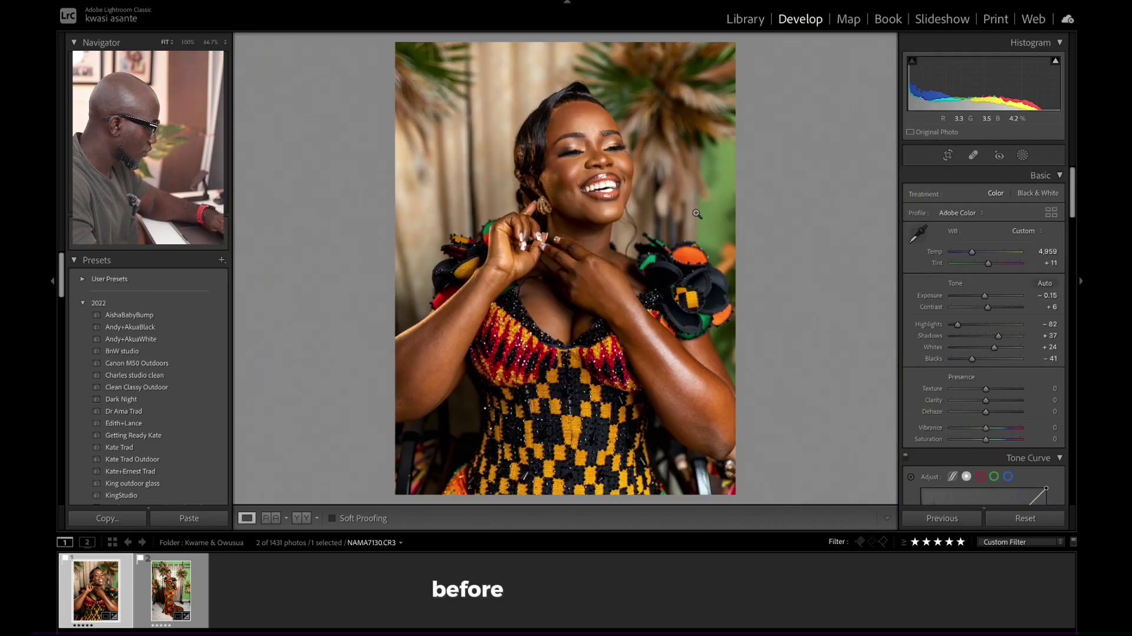
pyautogui.press('\\')
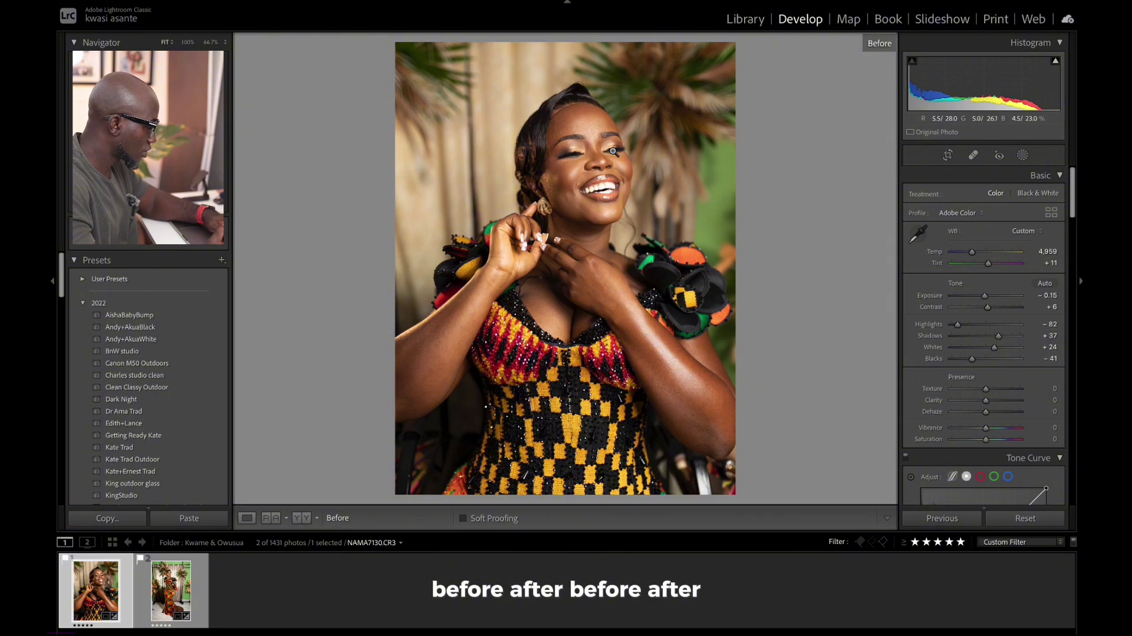
pyautogui.press('\\')
pyautogui.press('\\')
pyautogui.press('\\')
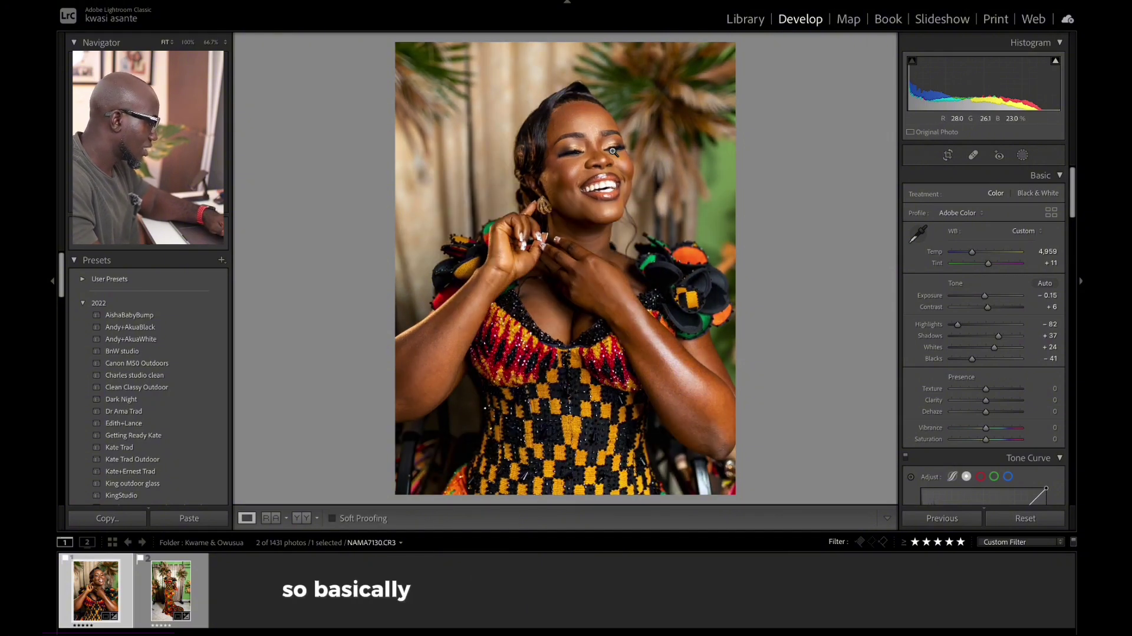
pyautogui.press('\\')
pyautogui.moveTo(582, 107); pyautogui.dragTo(622, 214)
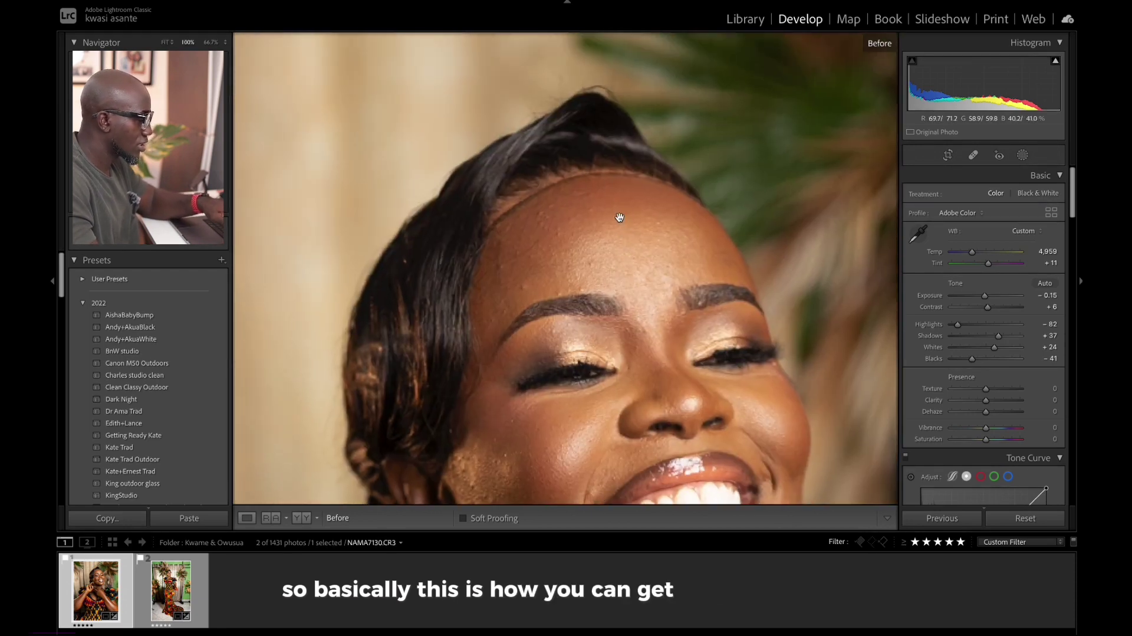
pyautogui.press('\\')
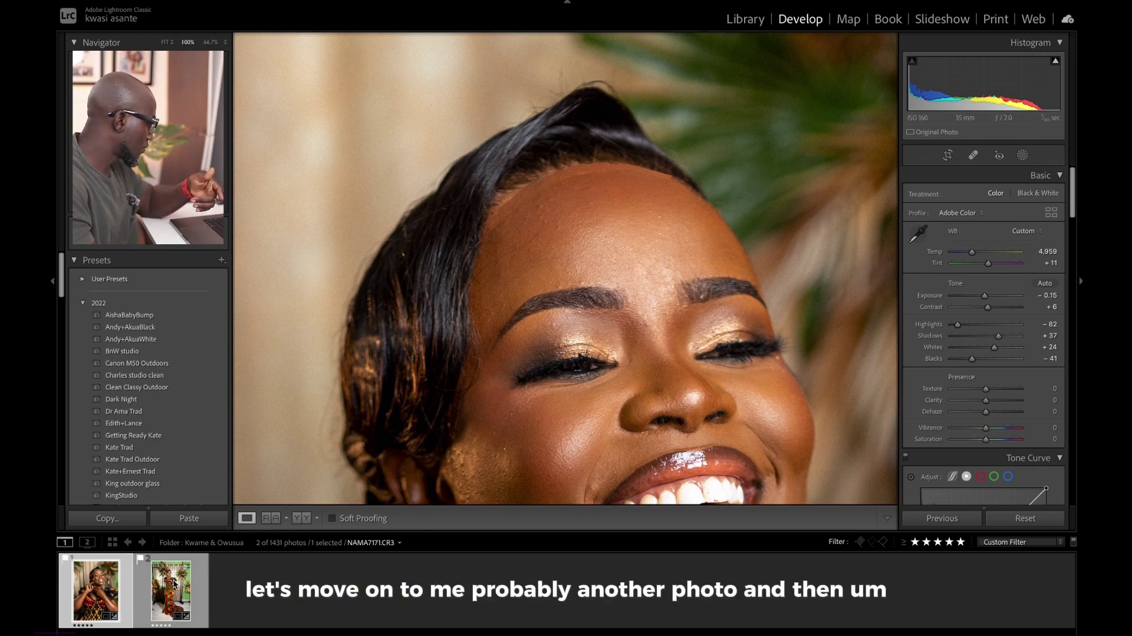
# Step: Switch to the photo NAMA7171.CR3 and inspect the woman's forehead and hairline at 100%
pyautogui.click(595, 310)
pyautogui.click(187, 569)
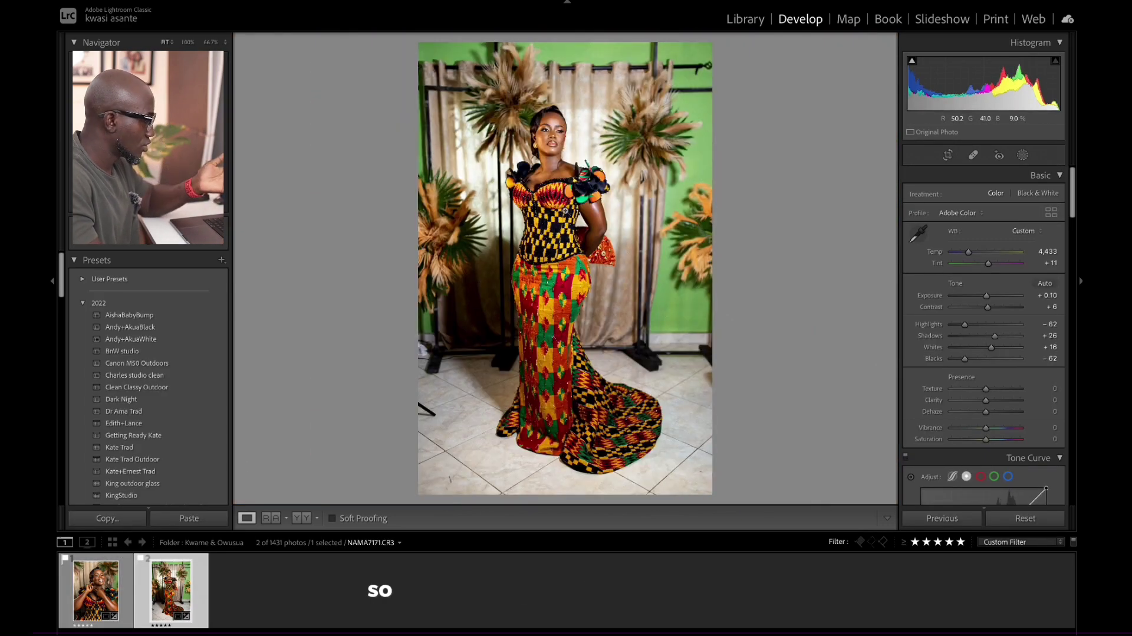
pyautogui.click(549, 114)
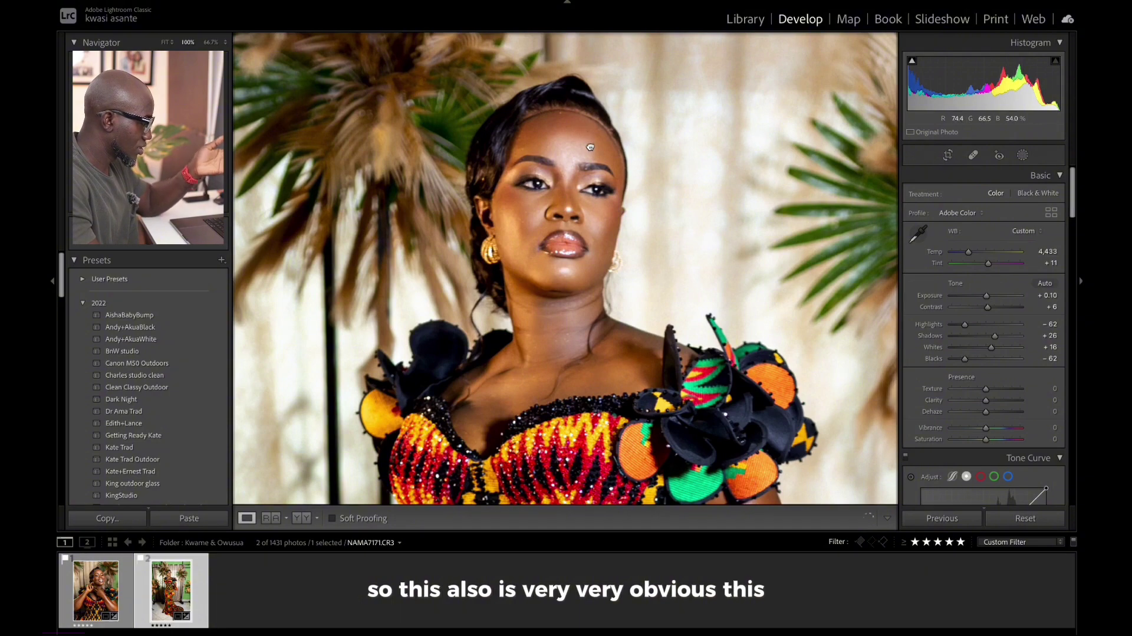
pyautogui.moveTo(581, 133); pyautogui.dragTo(591, 166)
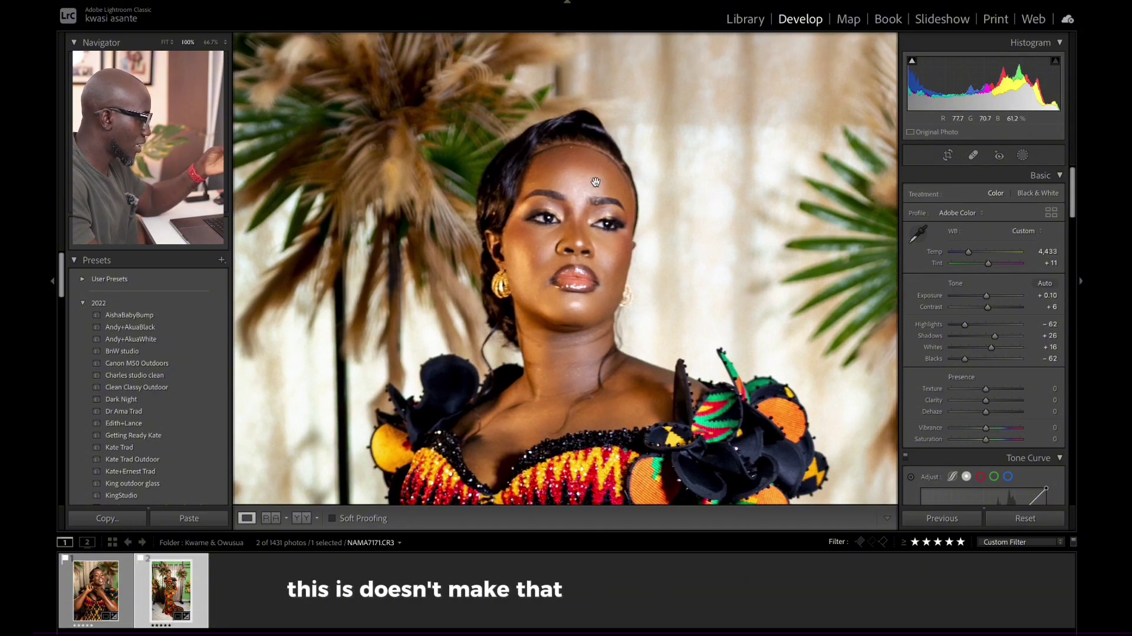
pyautogui.click(596, 177)
pyautogui.click(572, 145)
pyautogui.moveTo(571, 145); pyautogui.dragTo(580, 195)
pyautogui.click(581, 195)
pyautogui.click(581, 194)
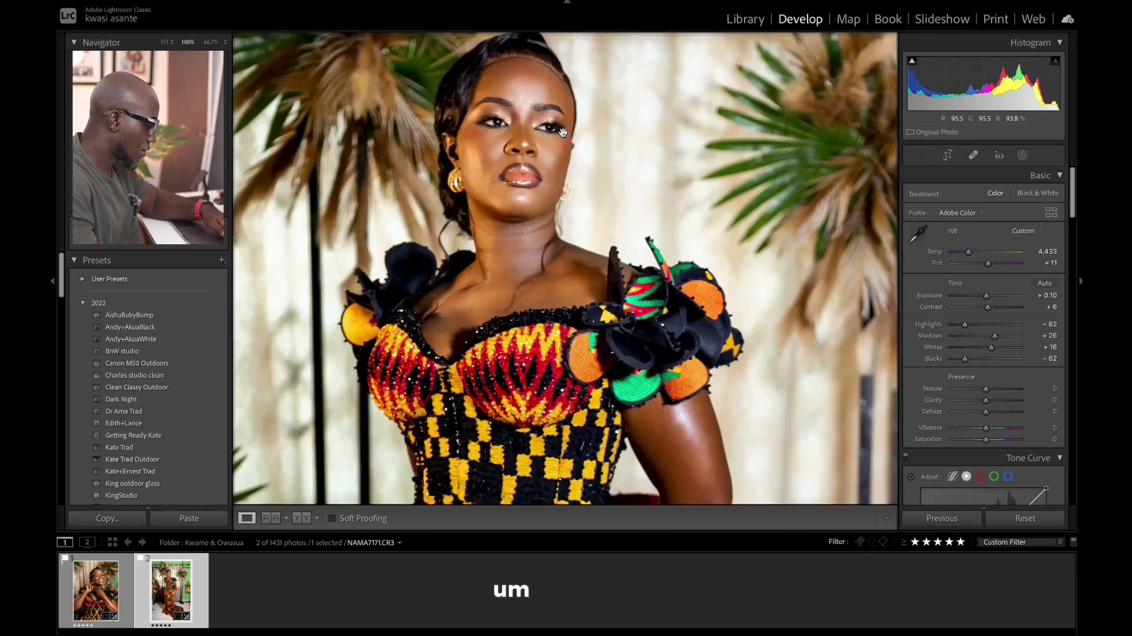
pyautogui.moveTo(557, 147); pyautogui.dragTo(577, 191)
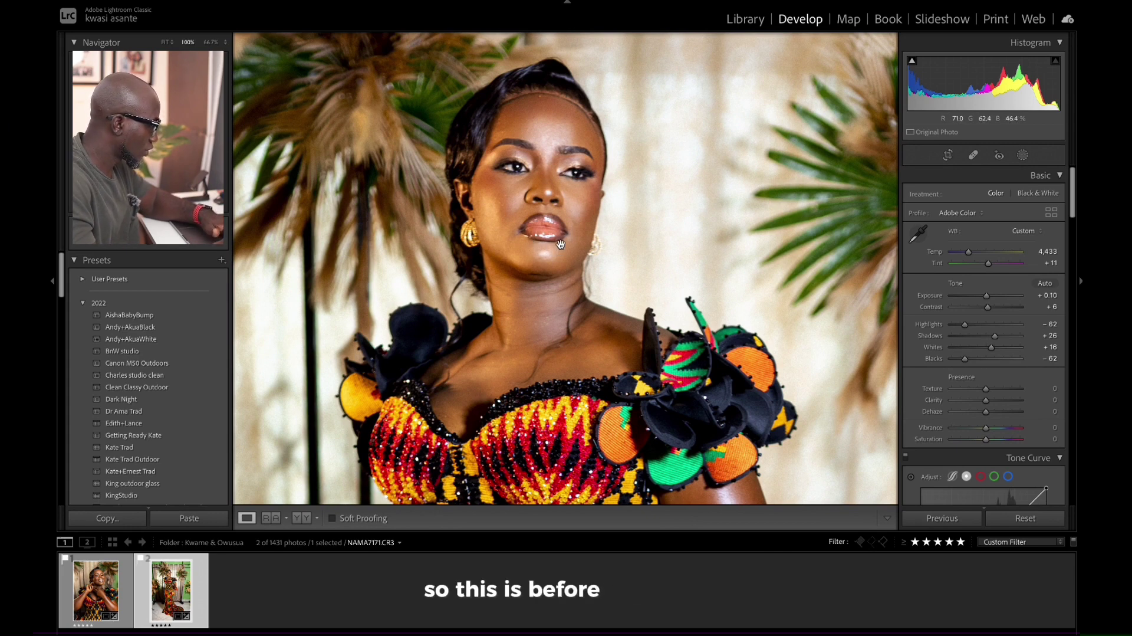
# Step: Compare the full-length photo before and after editing, both close up on the face and as a whole
pyautogui.press('\\')
pyautogui.press('\\')
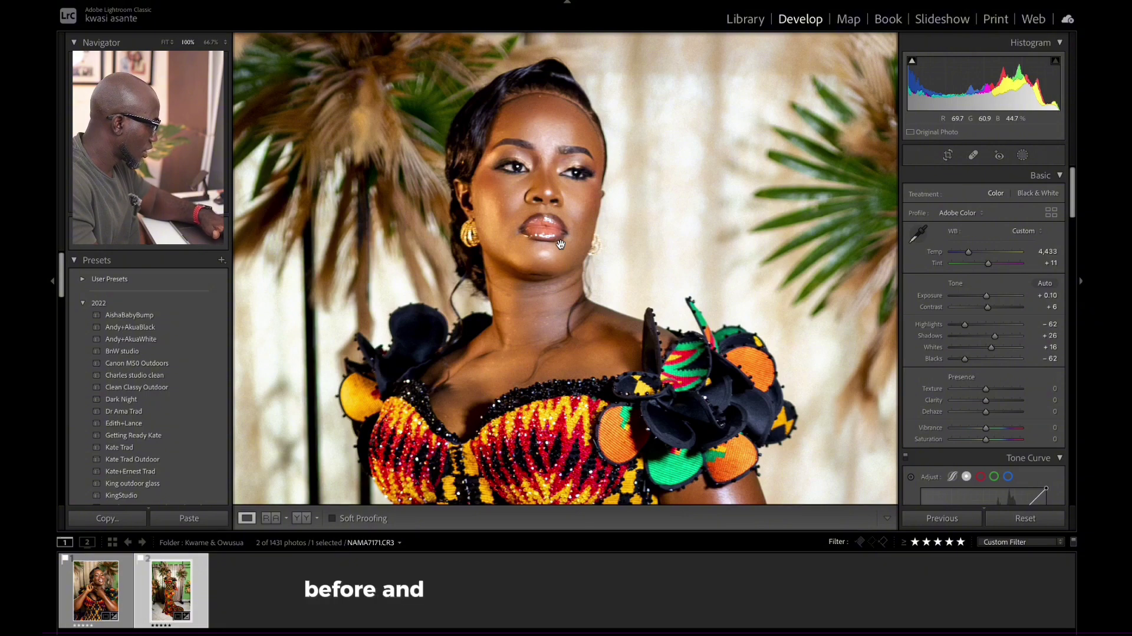
pyautogui.press('\\')
pyautogui.press('\\')
pyautogui.click(560, 243)
pyautogui.press('\\')
pyautogui.press('\\')
pyautogui.press('\\')
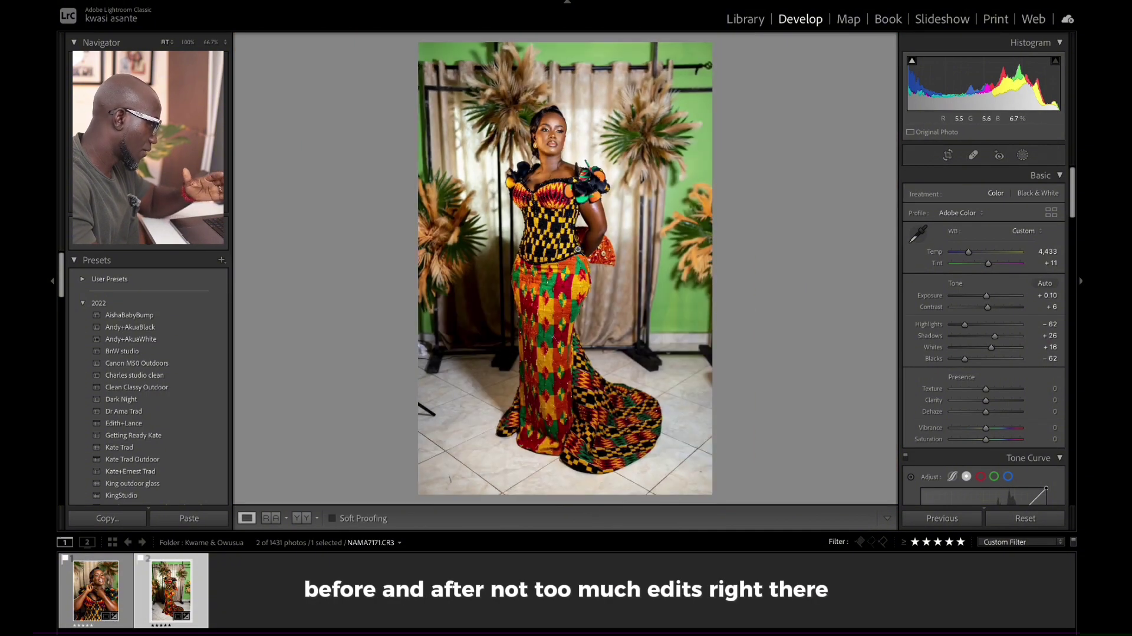
pyautogui.press('\\')
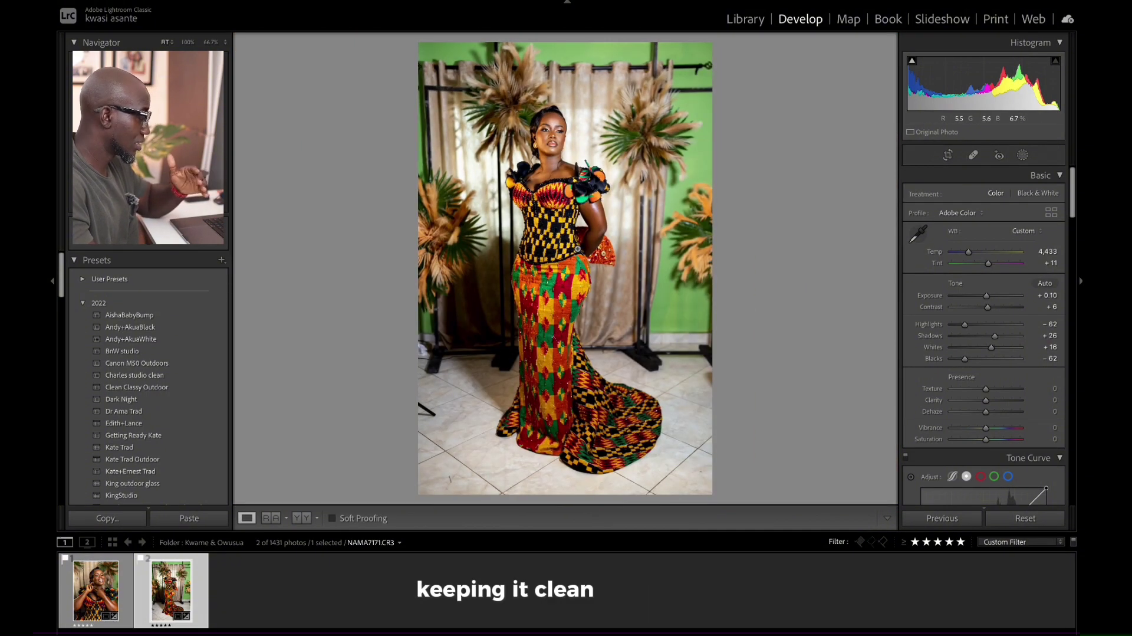
# Step: Clone forehead skin over the left end of the hairline with Spot Removal at size 7, and reposition the sampled area beside it
pyautogui.click(559, 140)
pyautogui.moveTo(566, 159); pyautogui.dragTo(572, 229)
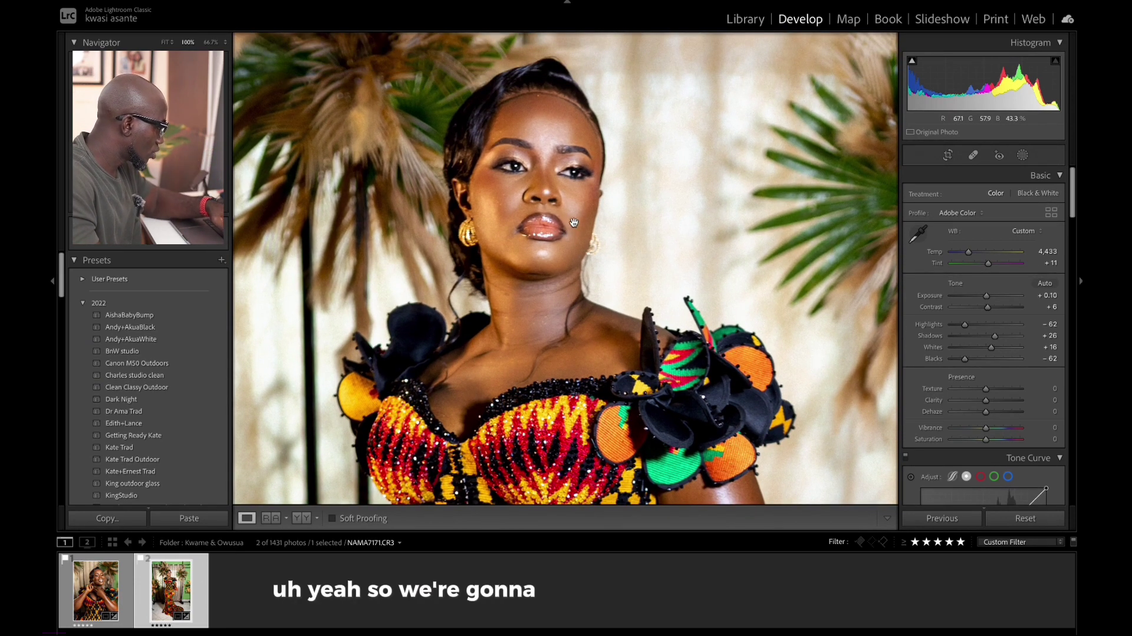
pyautogui.moveTo(575, 203); pyautogui.dragTo(576, 213)
pyautogui.hotkey('ctrl', '=')
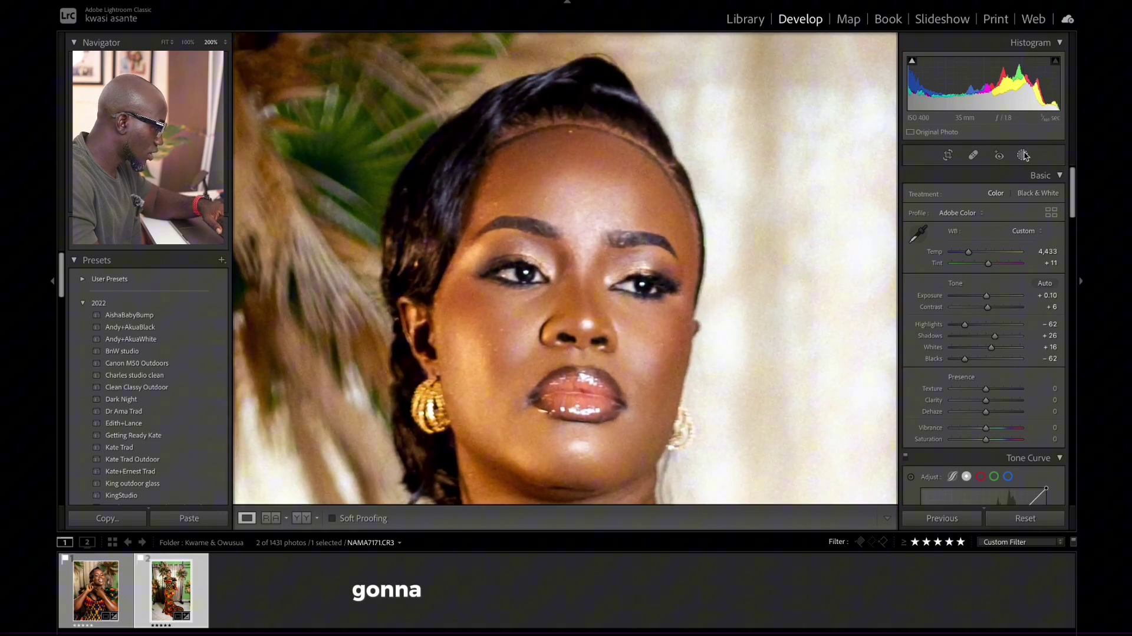
pyautogui.click(973, 156)
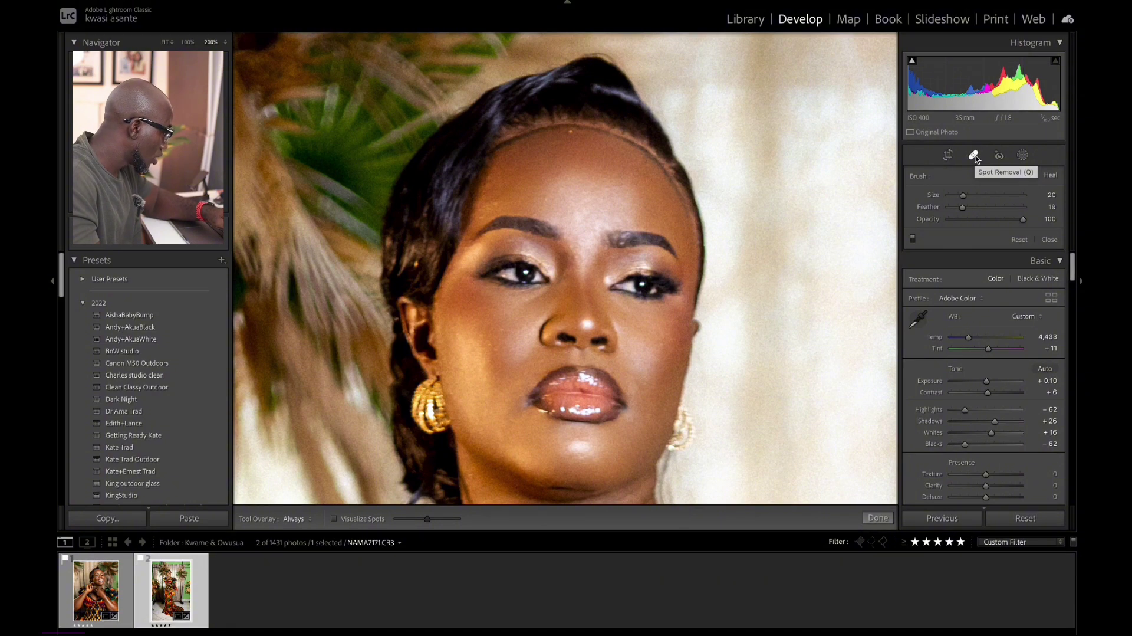
pyautogui.scroll(-4, 519, 135)
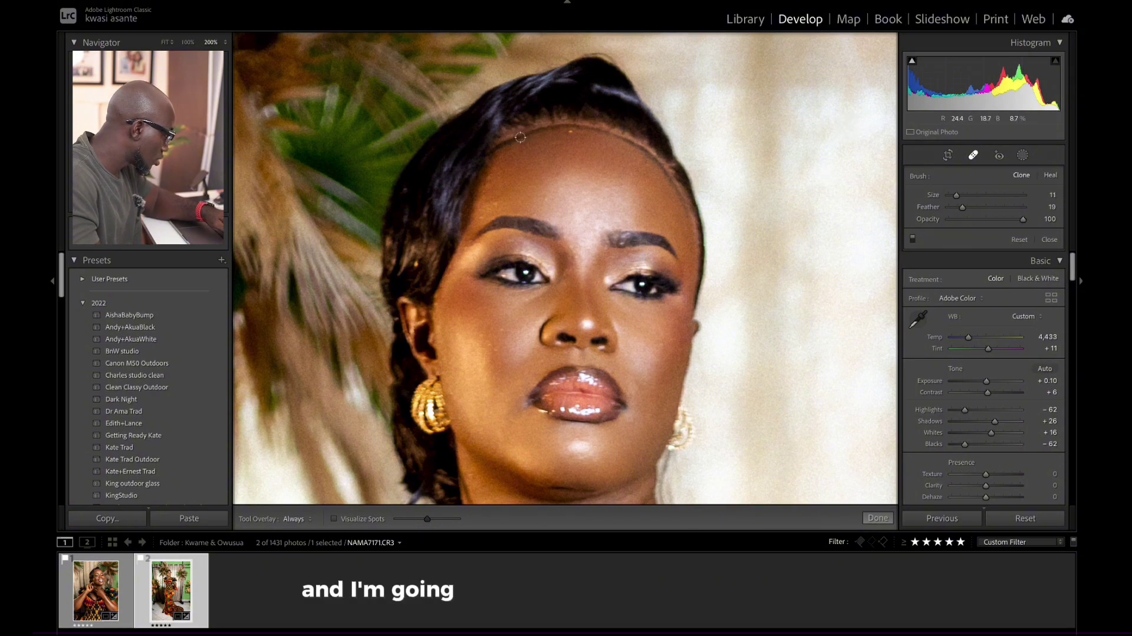
pyautogui.scroll(5, 517, 139)
pyautogui.moveTo(517, 139); pyautogui.dragTo(490, 153)
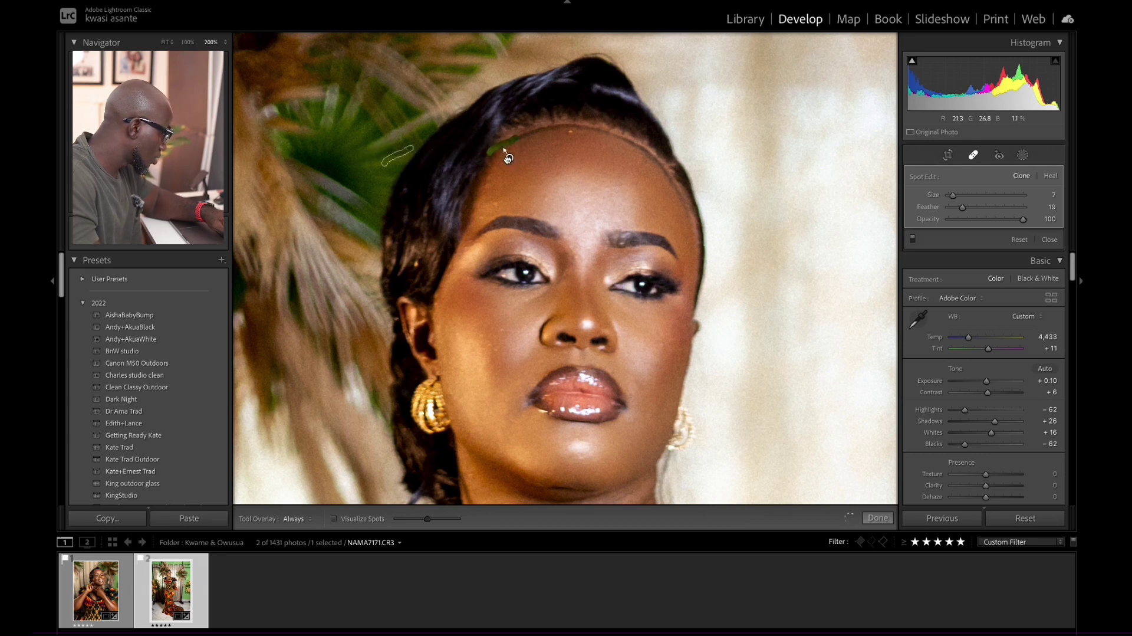
pyautogui.moveTo(507, 157); pyautogui.dragTo(512, 132)
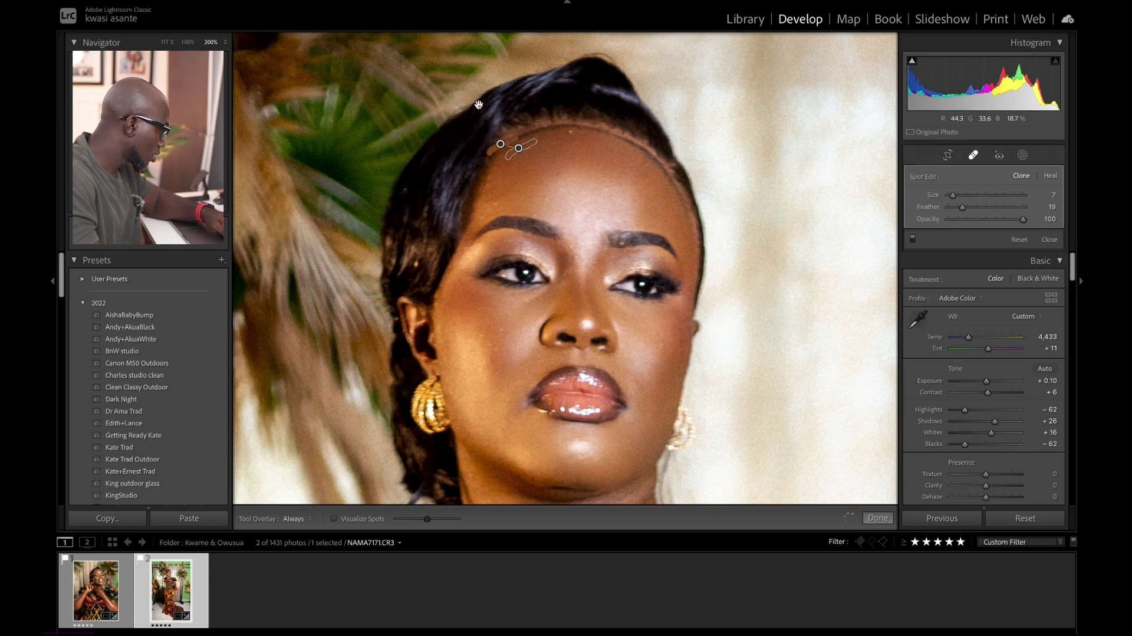
pyautogui.click(517, 149)
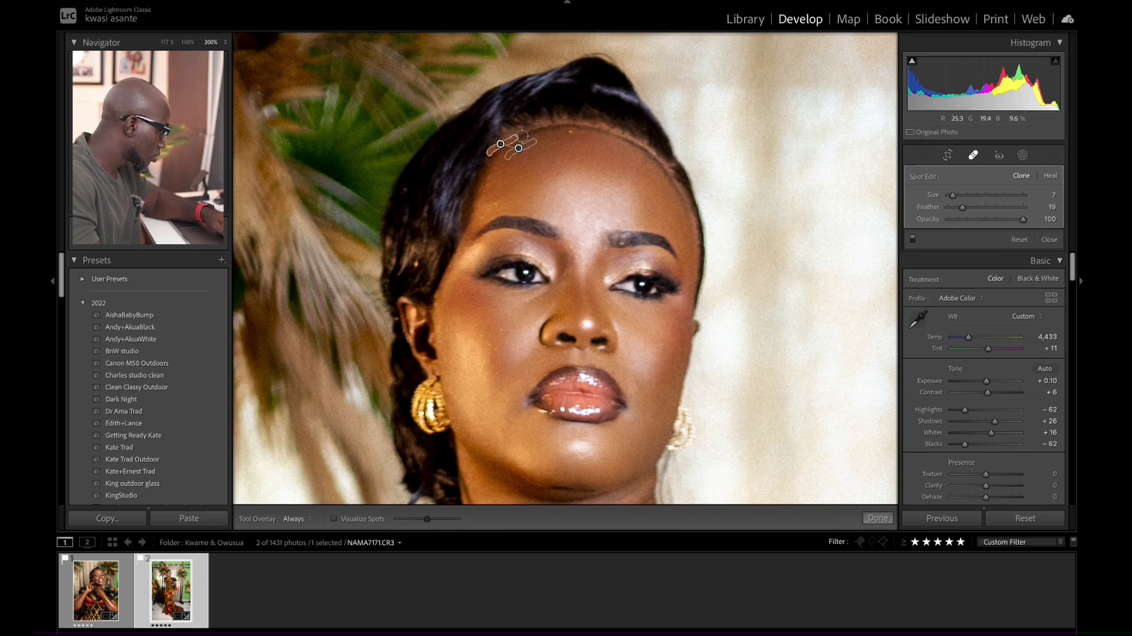
# Step: Clone forehead skin at size 13 over the hairline from its upper left to the right temple, moving the sampled area just below it
pyautogui.moveTo(520, 135); pyautogui.dragTo(609, 132)
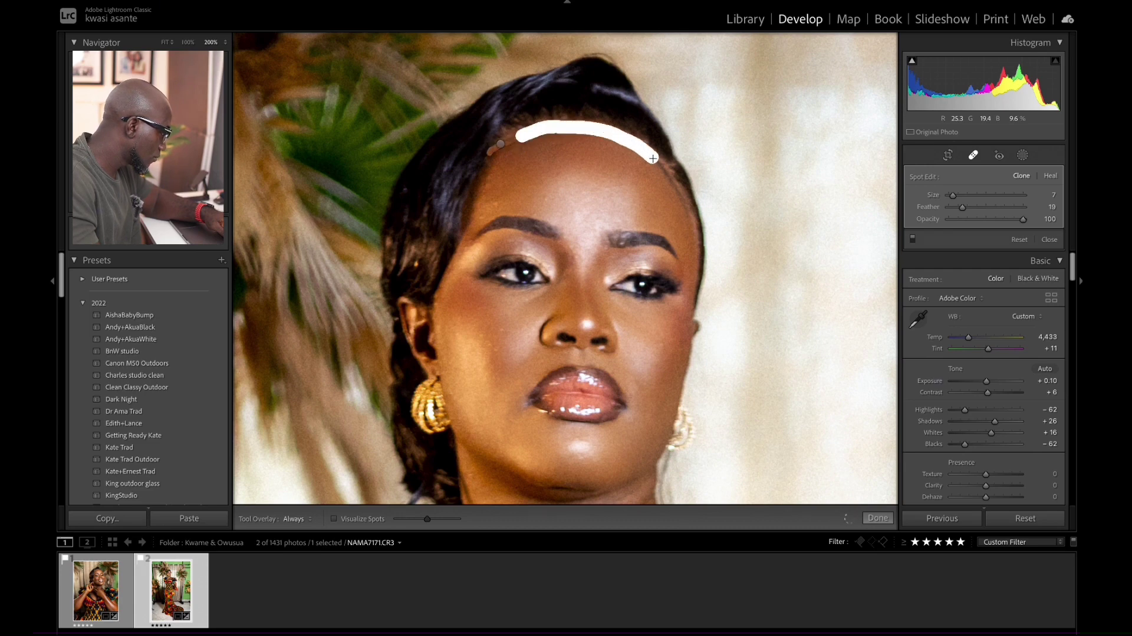
pyautogui.moveTo(662, 169); pyautogui.dragTo(680, 202)
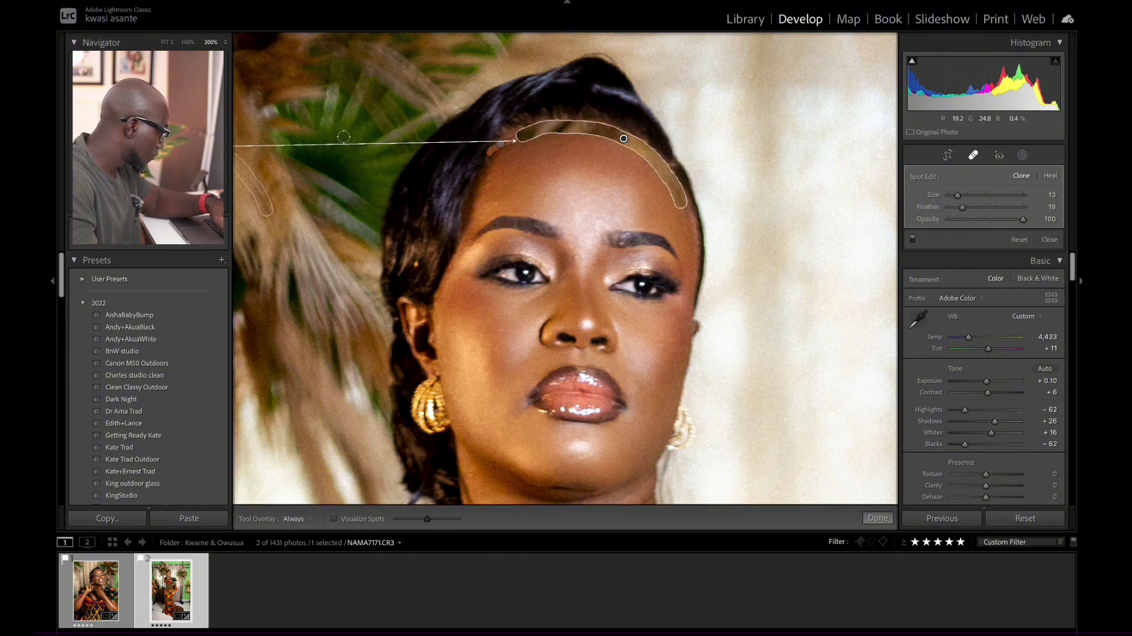
pyautogui.hotkey('ctrl', '-')
pyautogui.moveTo(387, 213); pyautogui.dragTo(594, 219)
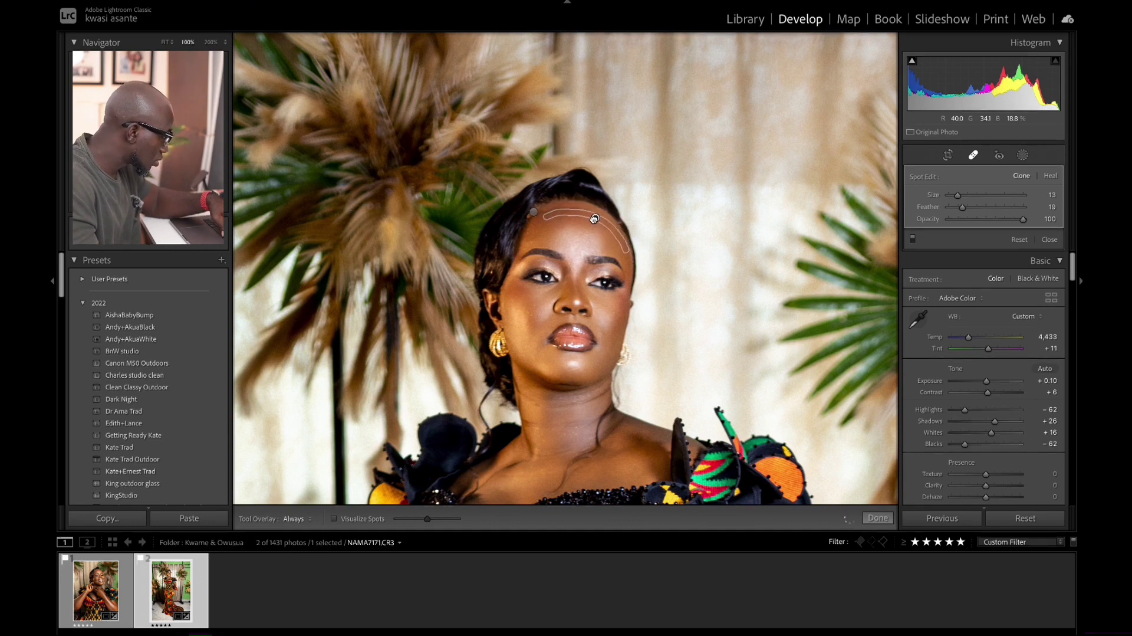
pyautogui.hotkey('ctrl', '=')
pyautogui.hotkey('ctrl', '=')
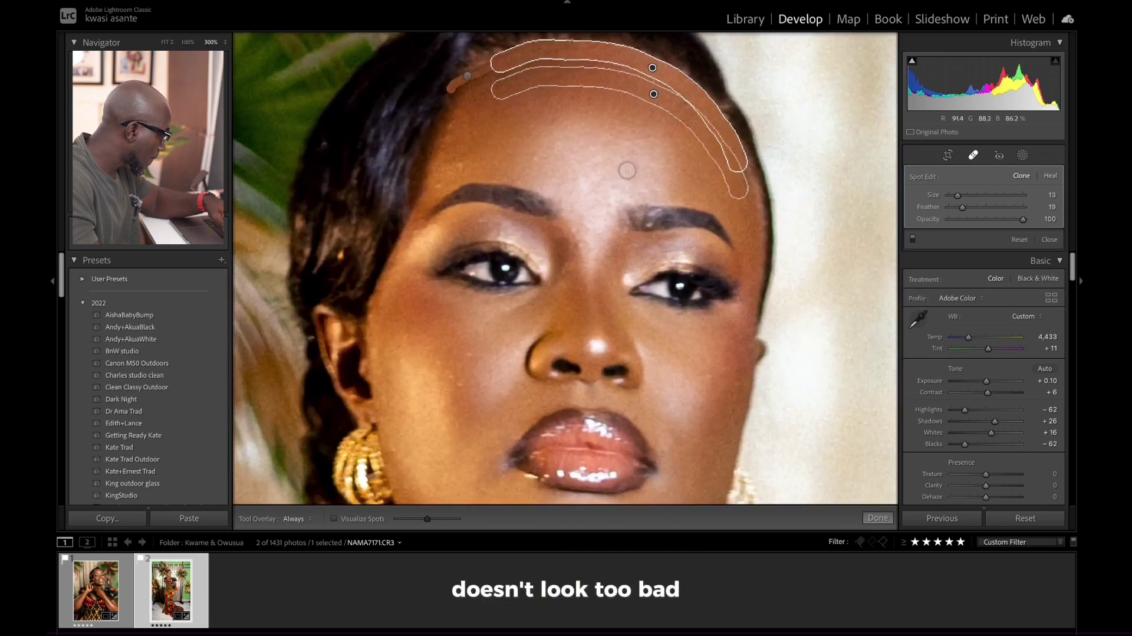
# Step: Blend the seams of the retouched band with forehead skin, using size 7 on the left and centre and size 6 on the right
pyautogui.scroll(3, 657, 258)
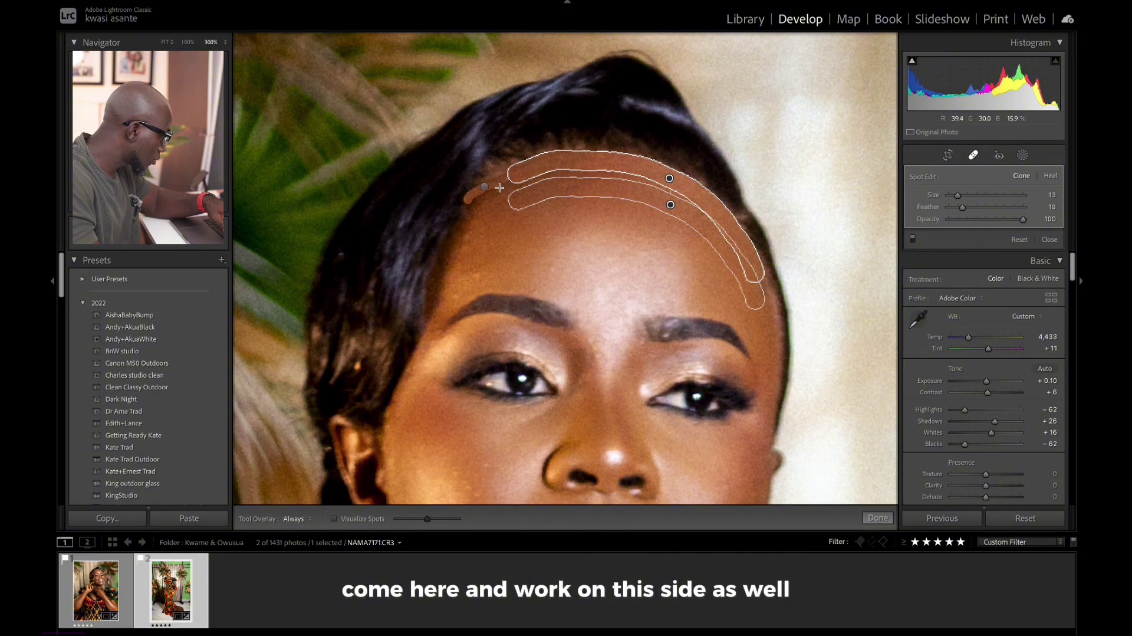
pyautogui.moveTo(508, 182)
pyautogui.mouseDown()
pyautogui.moveTo(471, 203)
pyautogui.moveTo(494, 212)
pyautogui.moveTo(513, 180)
pyautogui.moveTo(508, 199)
pyautogui.mouseUp()
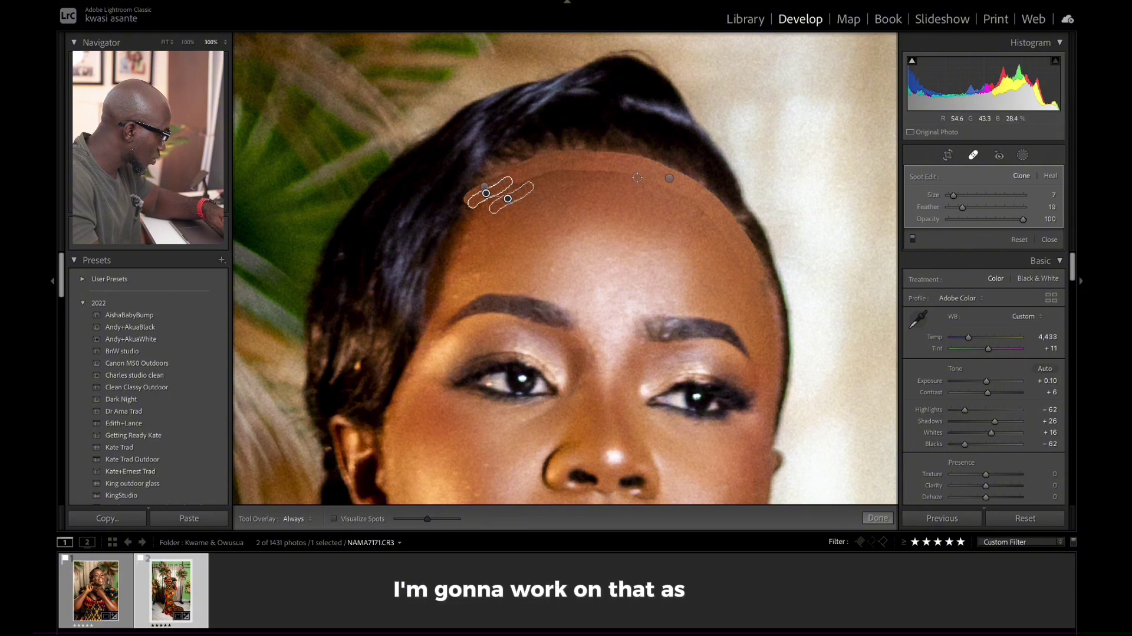
pyautogui.moveTo(631, 177)
pyautogui.mouseDown()
pyautogui.moveTo(548, 174)
pyautogui.moveTo(477, 209)
pyautogui.mouseUp()
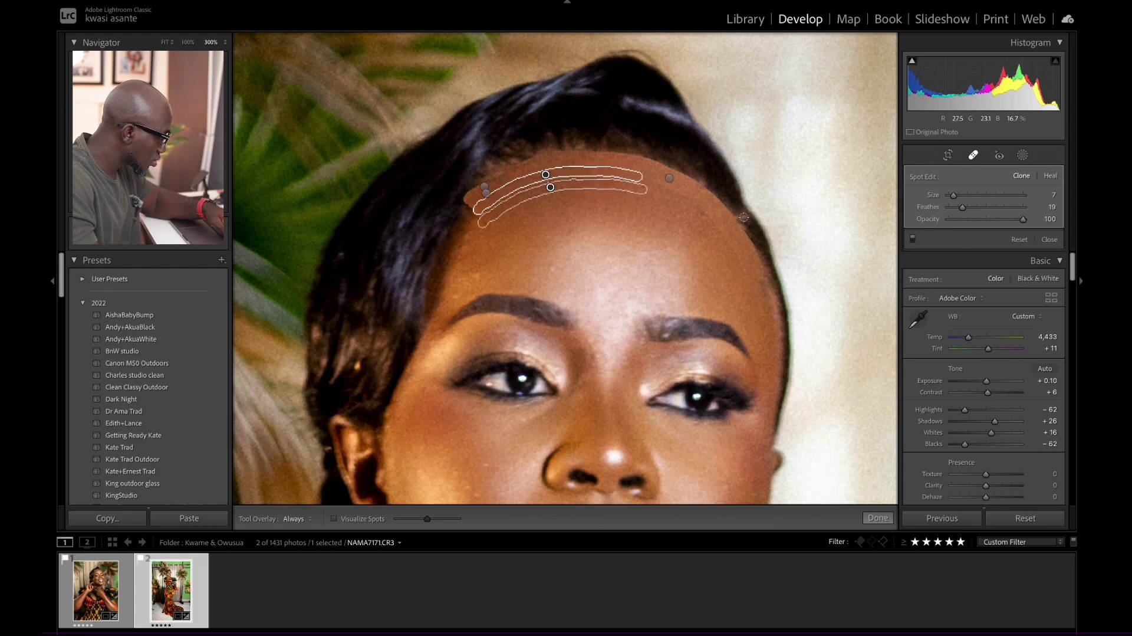
pyautogui.click(739, 261)
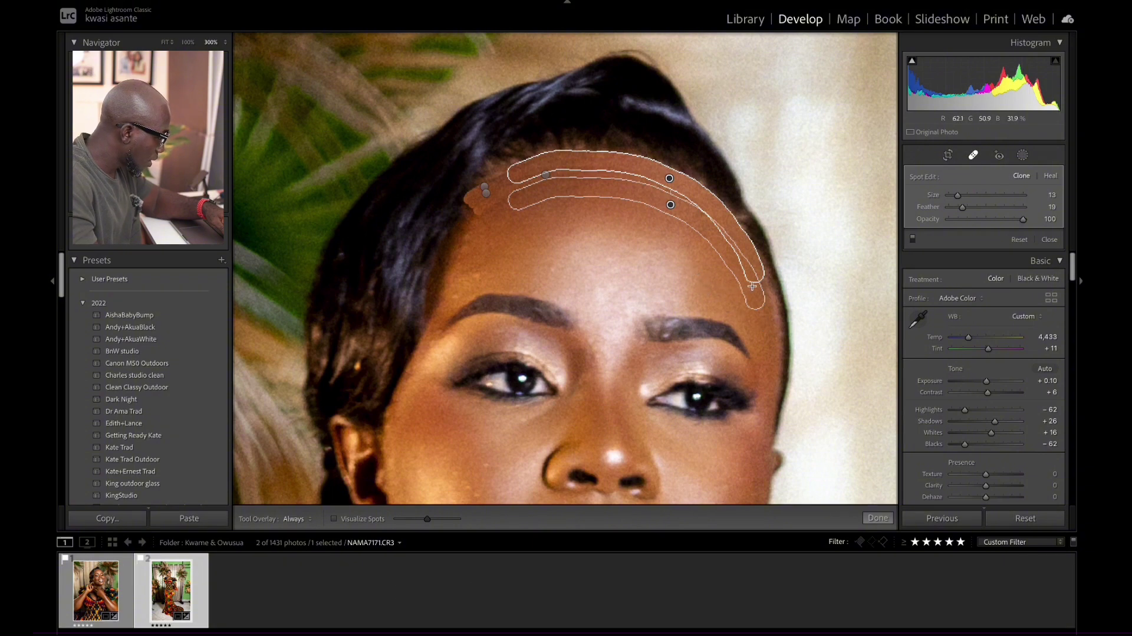
pyautogui.moveTo(752, 286)
pyautogui.mouseDown()
pyautogui.moveTo(711, 221)
pyautogui.moveTo(676, 194)
pyautogui.mouseUp()
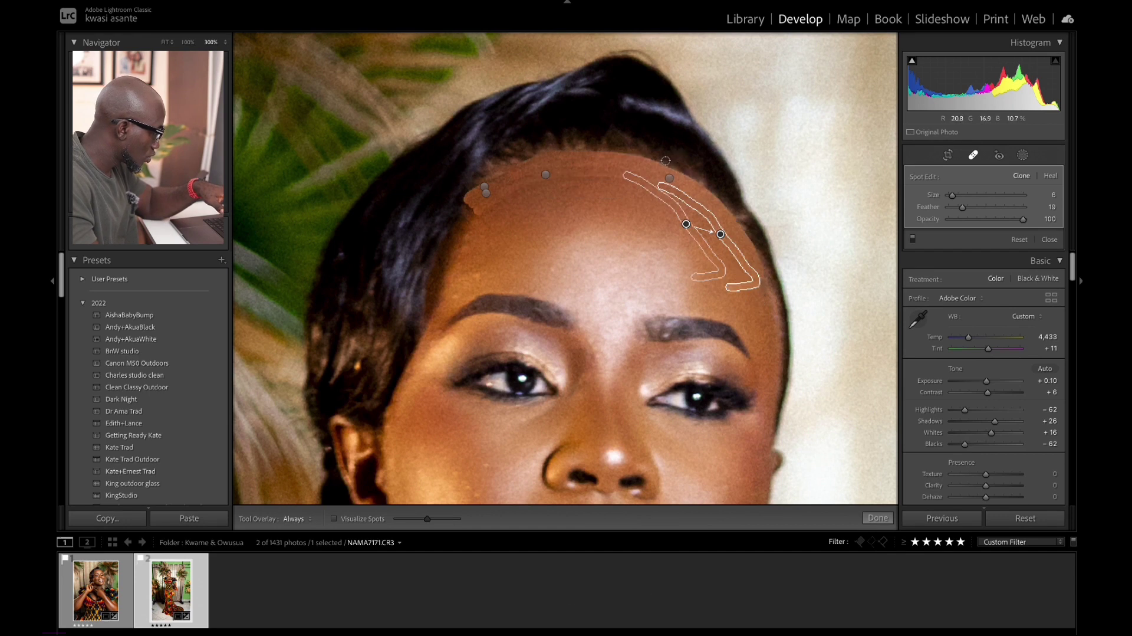
# Step: Clone hair along the top edge of the forehead at size 7, sampling just above it, with feather 79 and opacity 50
pyautogui.moveTo(664, 160)
pyautogui.mouseDown()
pyautogui.moveTo(545, 150)
pyautogui.moveTo(529, 160)
pyautogui.mouseUp()
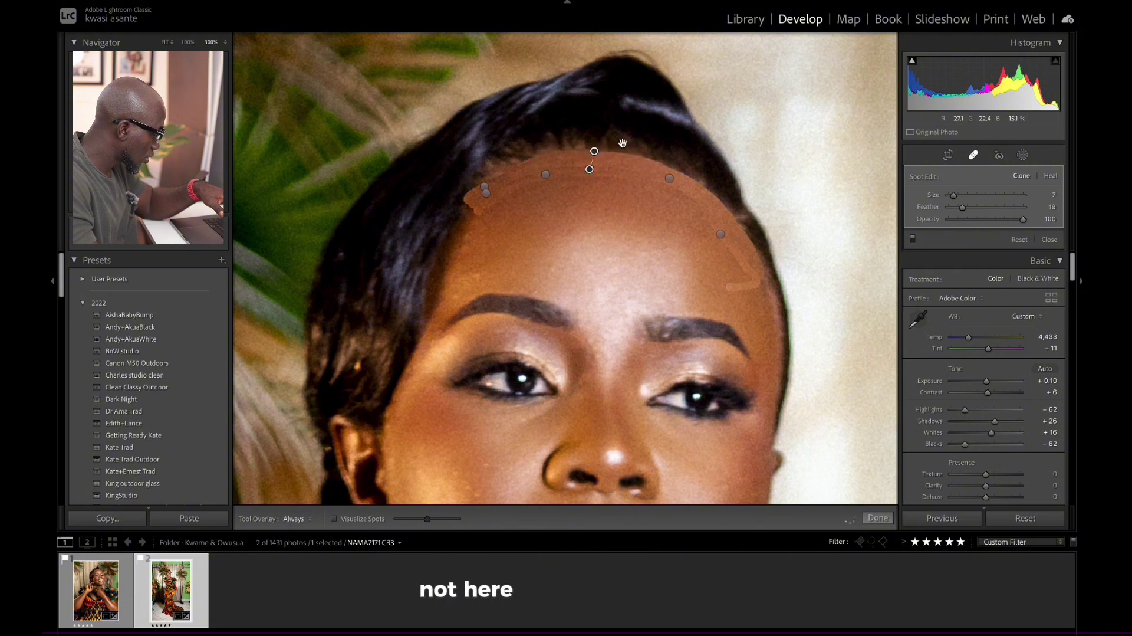
pyautogui.moveTo(596, 151)
pyautogui.mouseDown()
pyautogui.moveTo(594, 171)
pyautogui.moveTo(593, 144)
pyautogui.mouseUp()
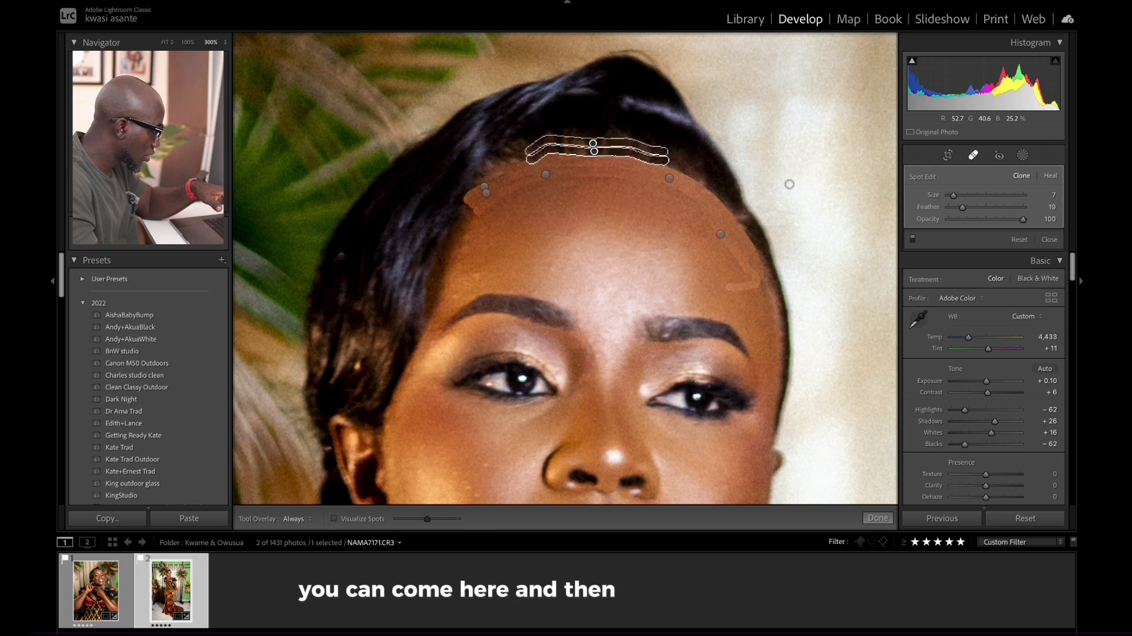
pyautogui.moveTo(963, 207); pyautogui.dragTo(990, 209)
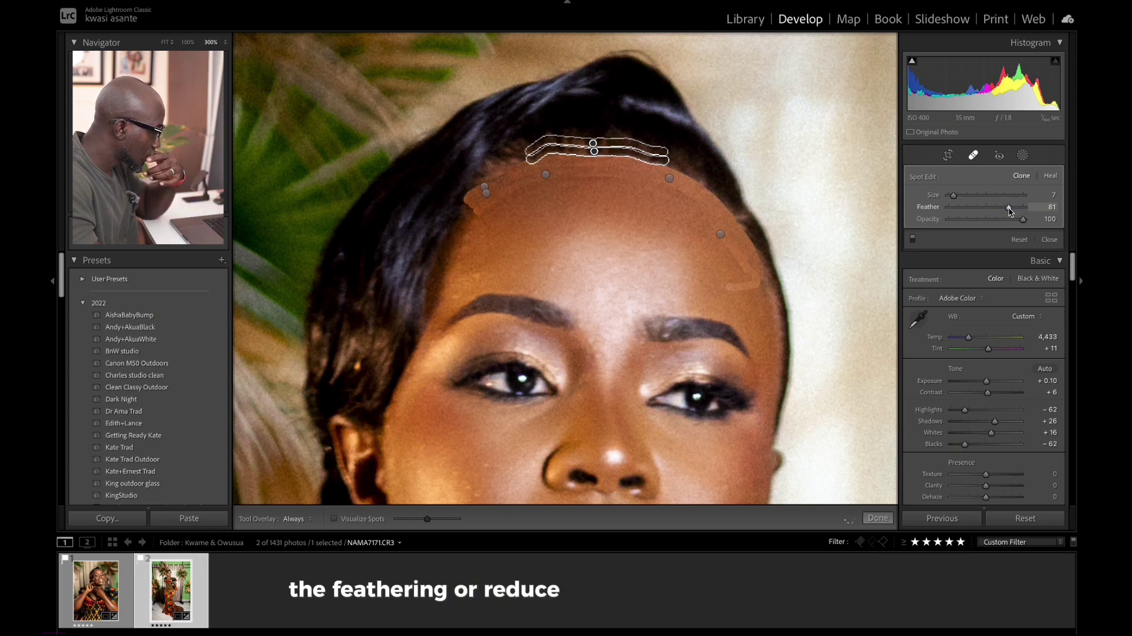
pyautogui.moveTo(1013, 210); pyautogui.dragTo(1009, 211)
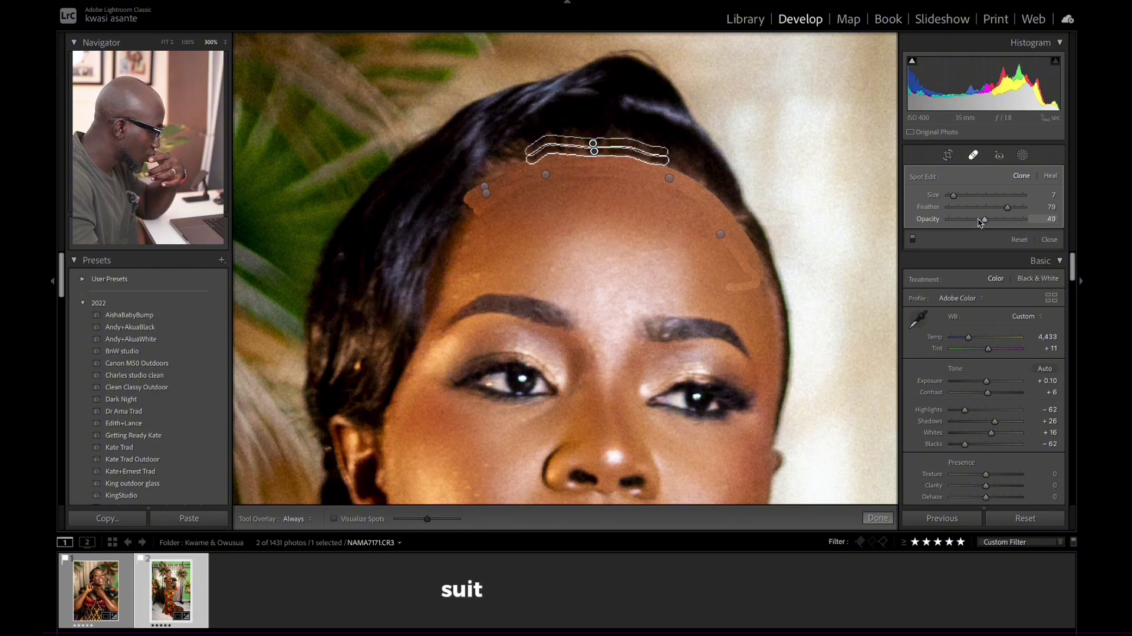
pyautogui.moveTo(970, 222); pyautogui.dragTo(985, 223)
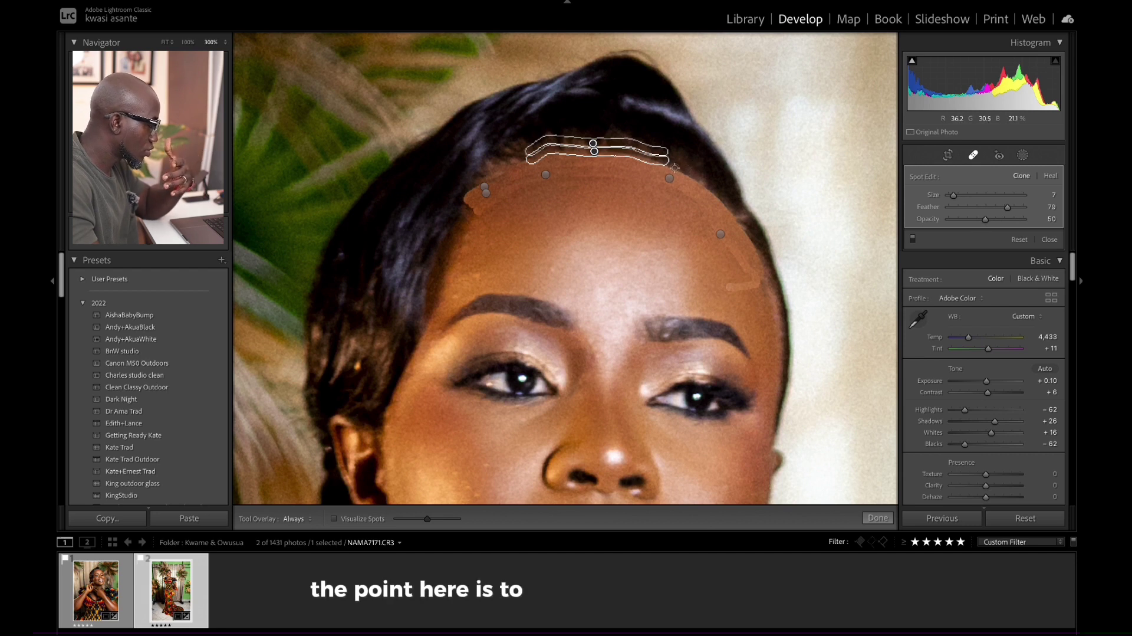
# Step: Clone along the upper right edge of the hairline at size 7, feather 79 and opacity 50
pyautogui.moveTo(667, 164); pyautogui.dragTo(730, 212)
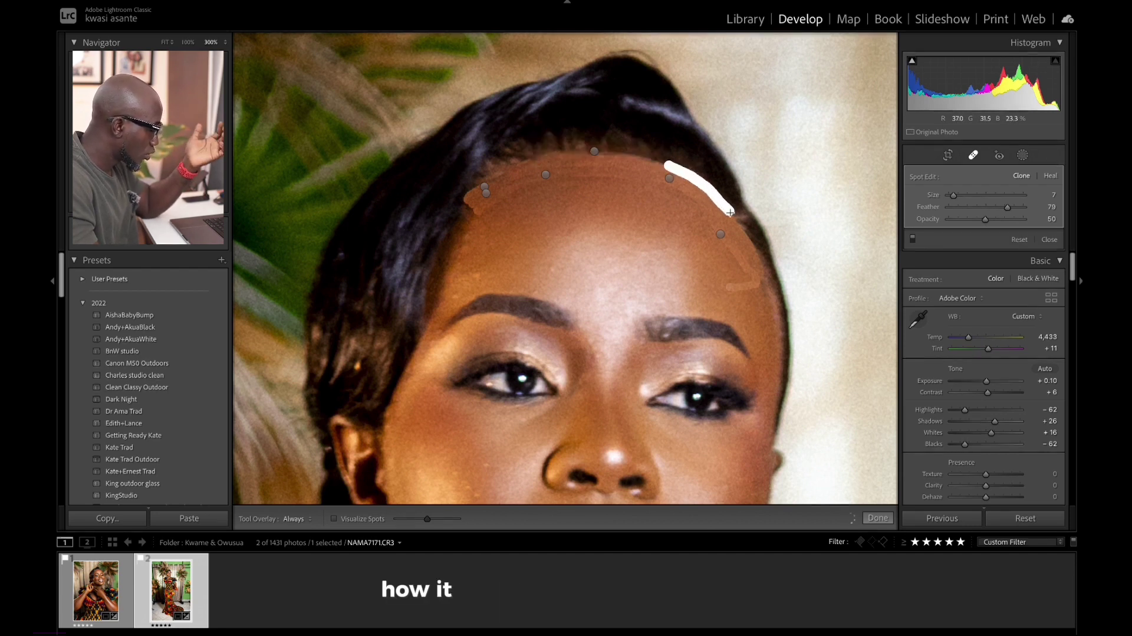